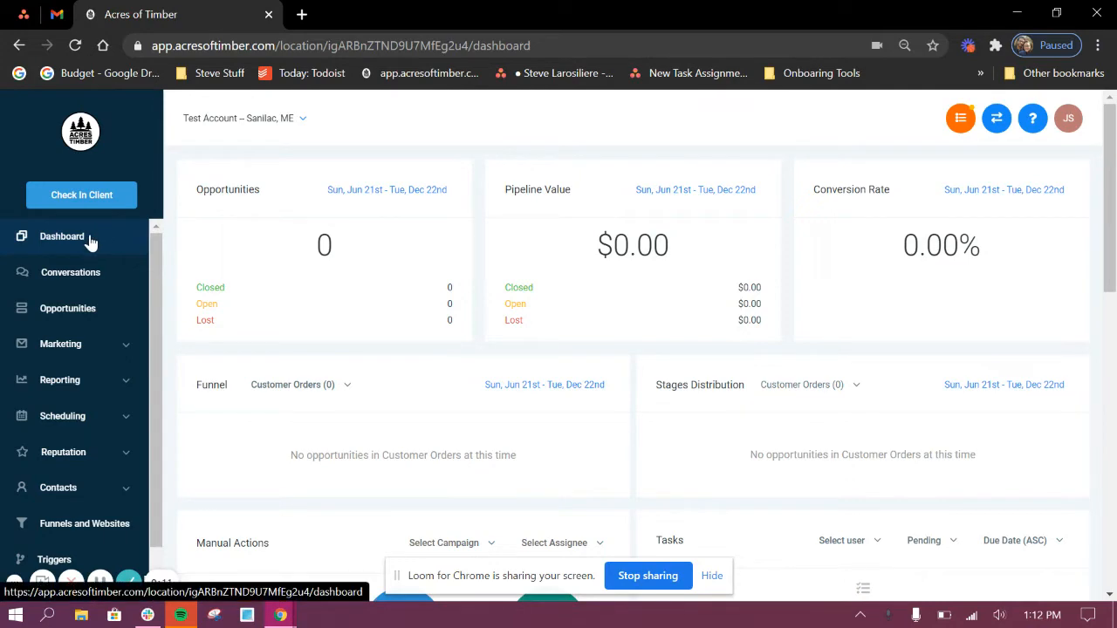
# Open the conversations area and show all messages, with the screen-sharing notice moved out of the way.
pyautogui.click(77, 285)
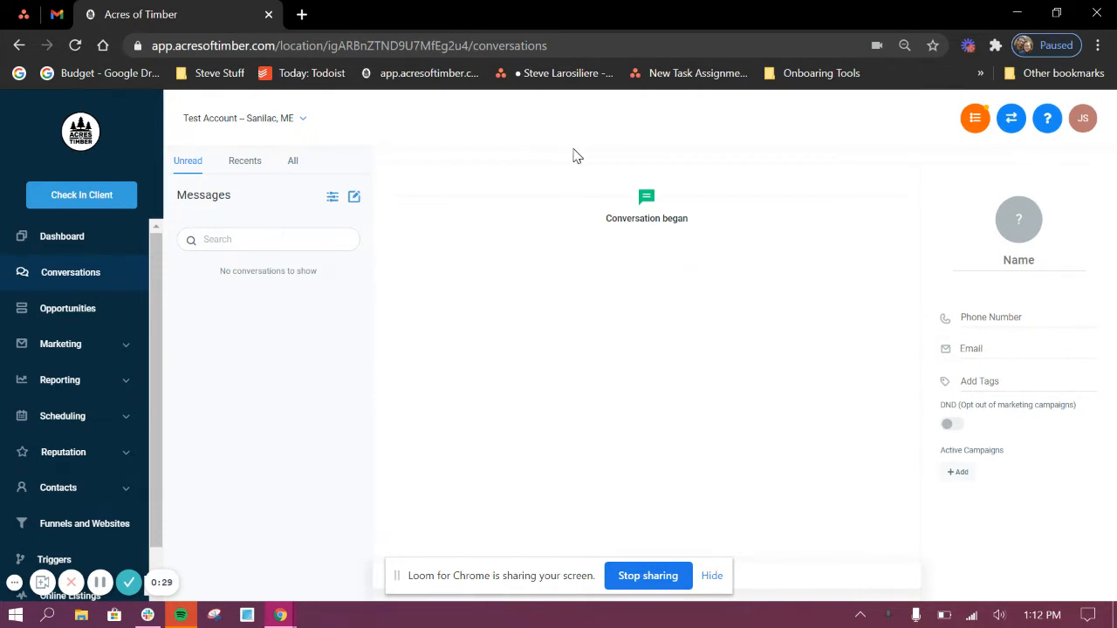
pyautogui.click(294, 164)
pyautogui.moveTo(598, 575); pyautogui.dragTo(738, 140)
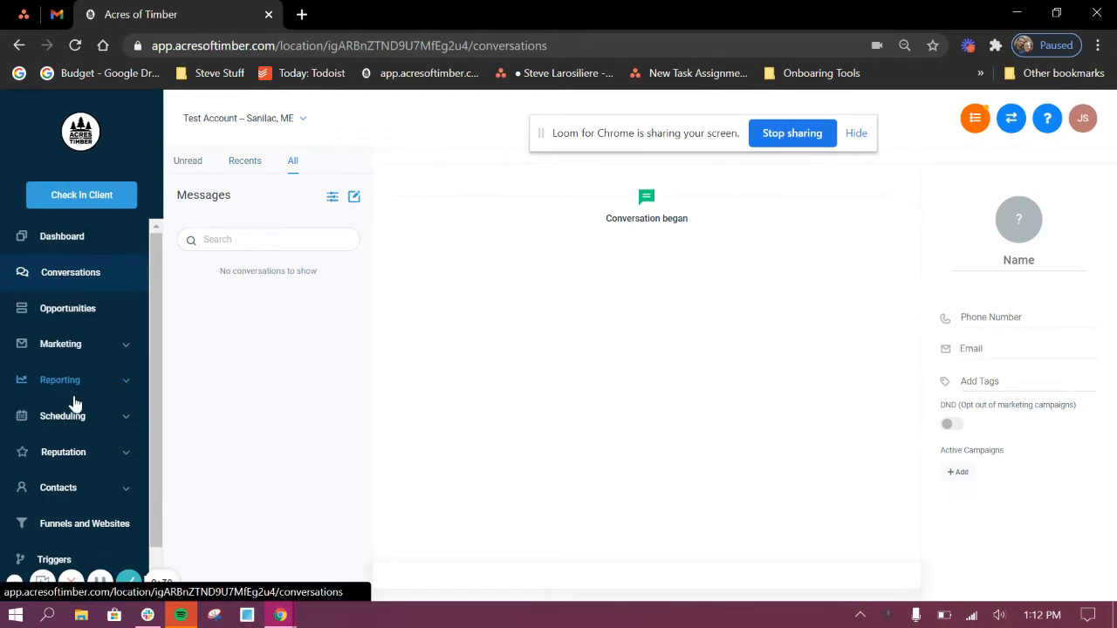
# Open the existing contact's record from the Contacts / Smart lists page.
pyautogui.click(65, 494)
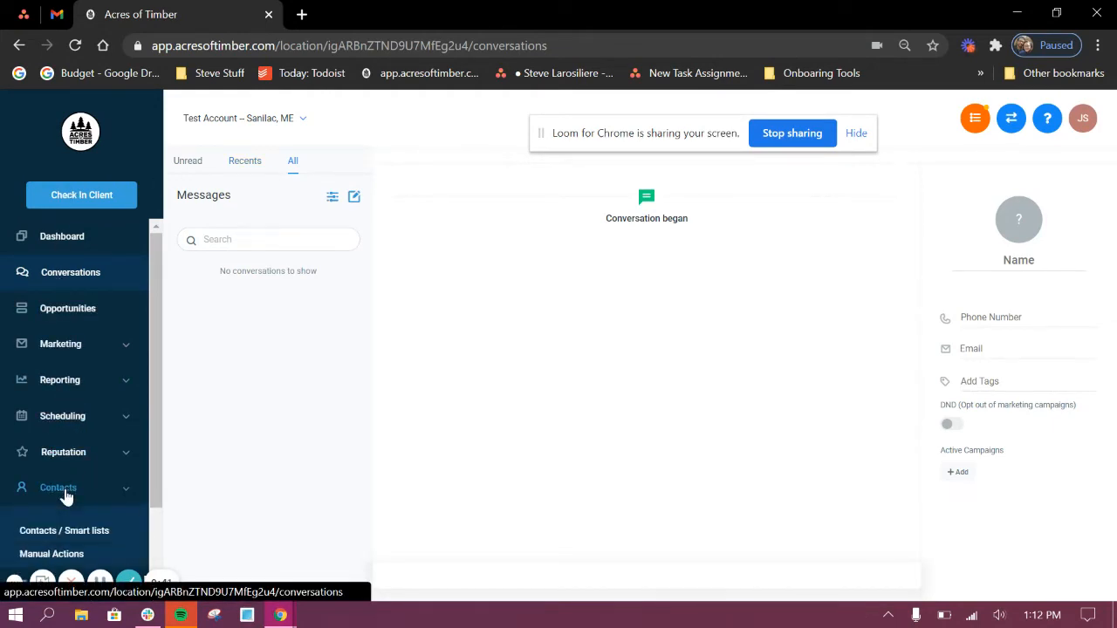
pyautogui.click(58, 532)
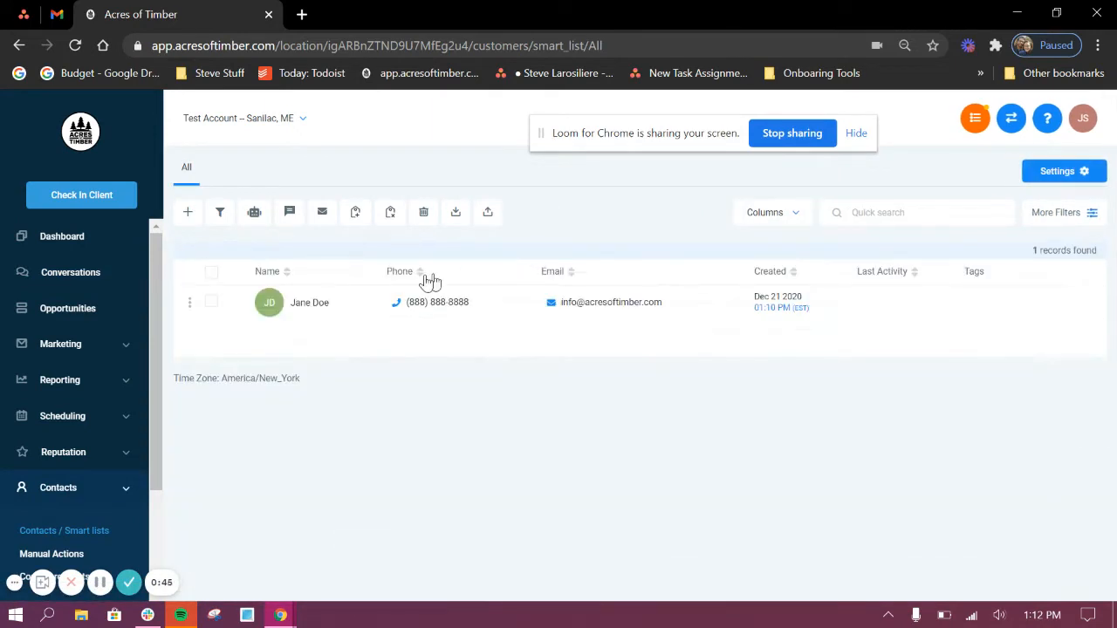
pyautogui.click(315, 316)
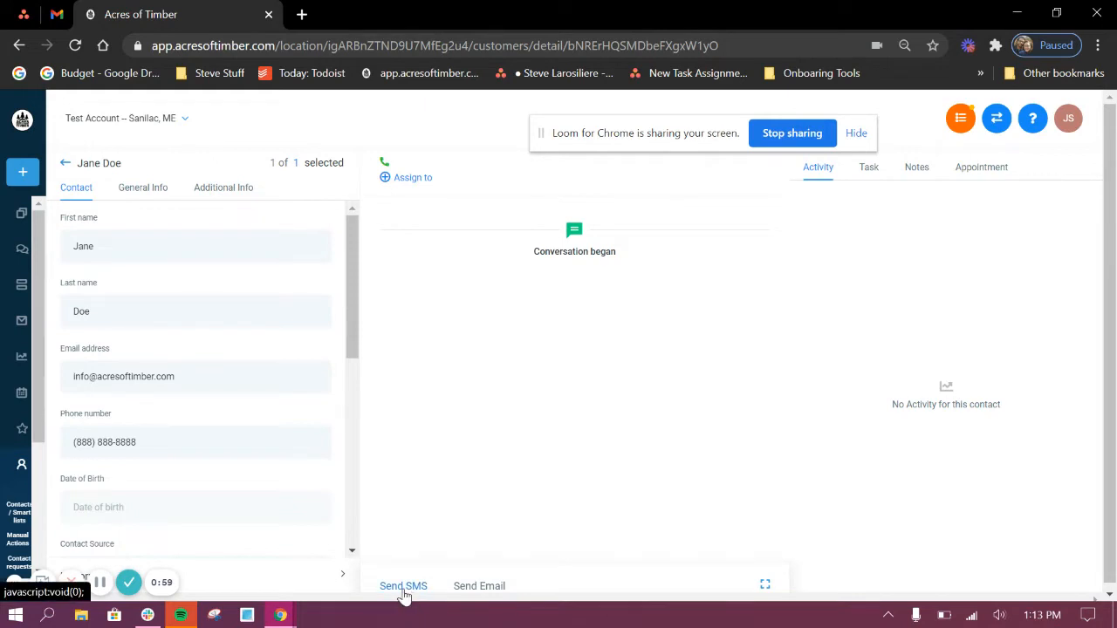
# Expand the contact's SMS composer, switch it to email and clear the prefilled sender fields.
pyautogui.click(404, 588)
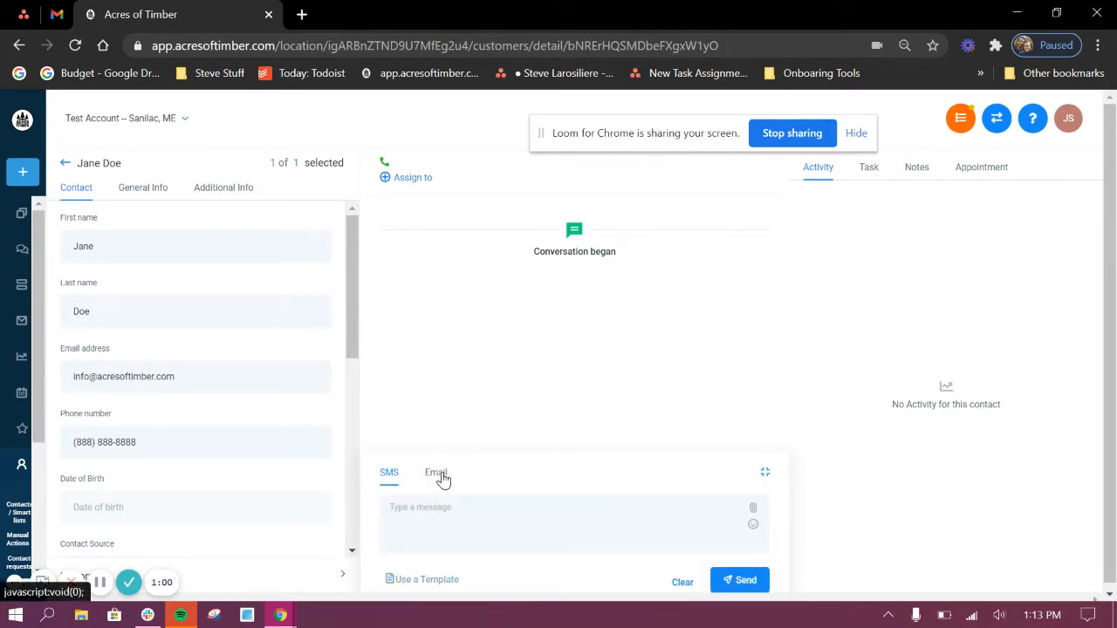
pyautogui.click(440, 478)
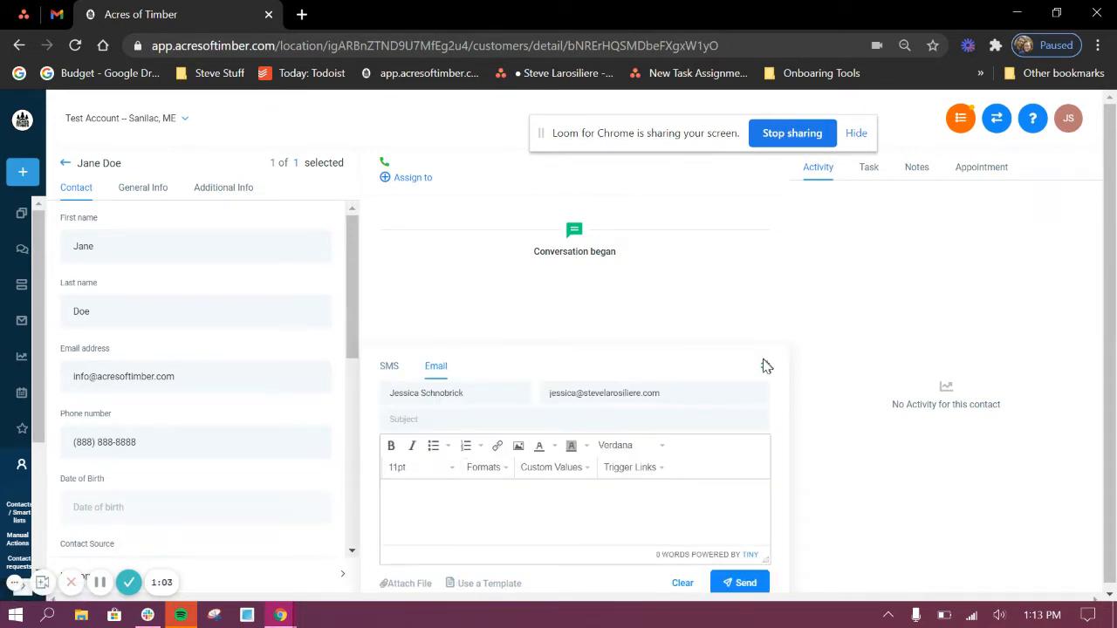
pyautogui.click(677, 585)
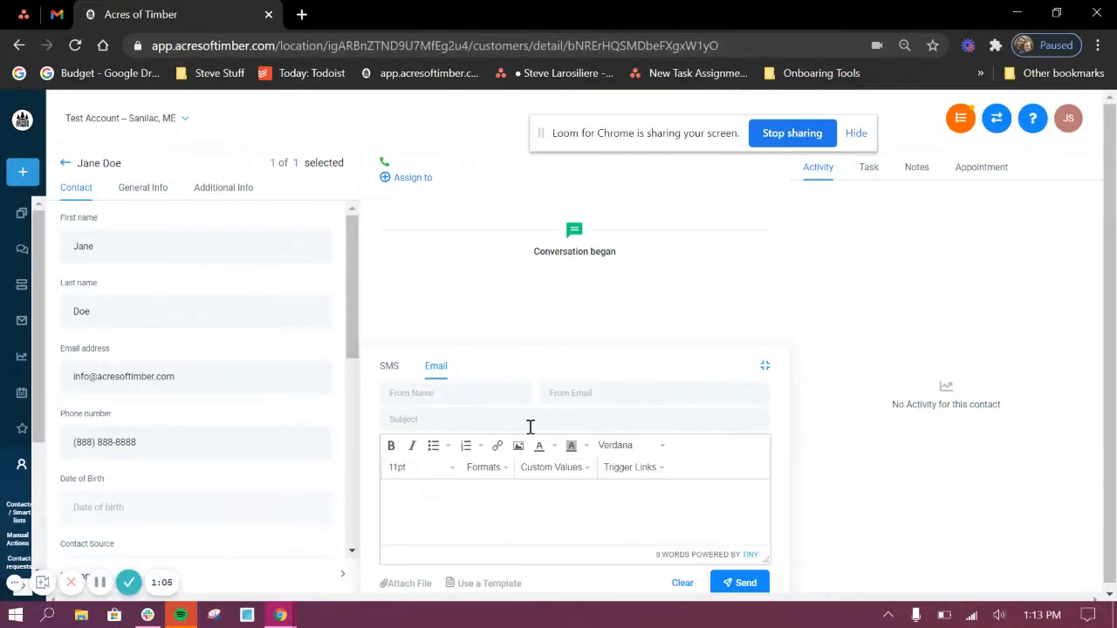
# Review the contact's detail fields, including tags, the Contact Type choices, DND, offers, active campaigns and opportunities.
pyautogui.scroll(-2, 244, 358)
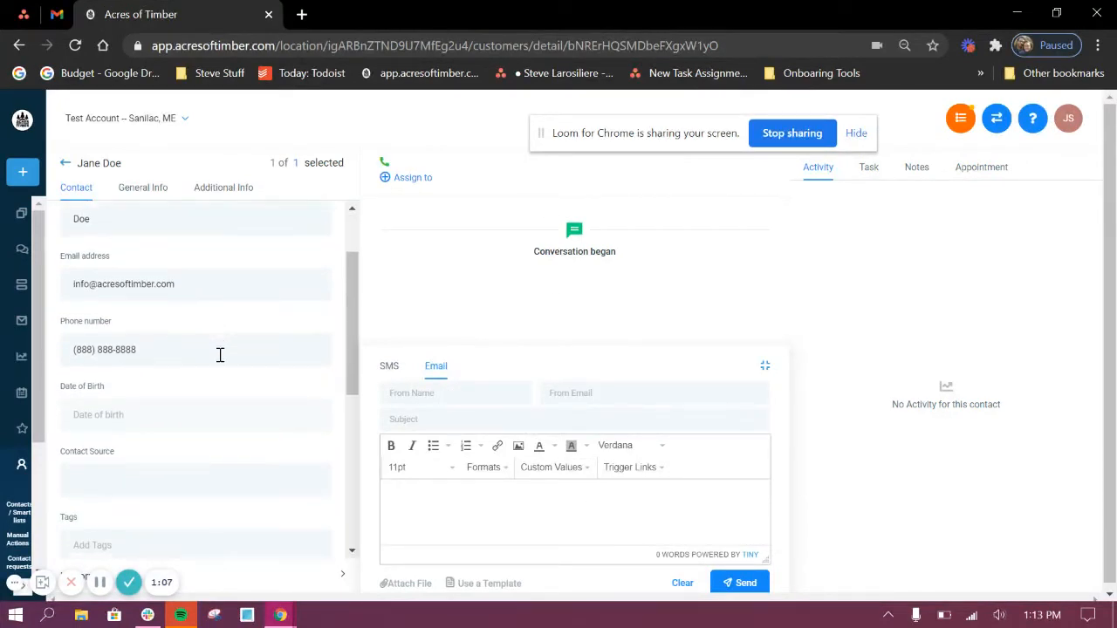
pyautogui.scroll(-4, 220, 356)
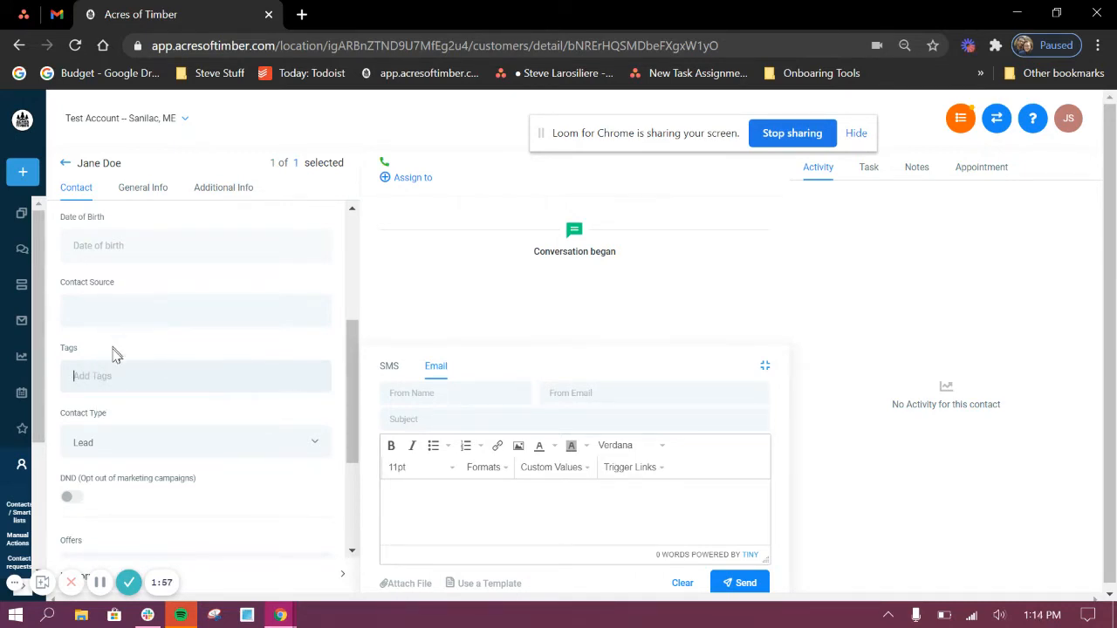
pyautogui.scroll(-1, 185, 415)
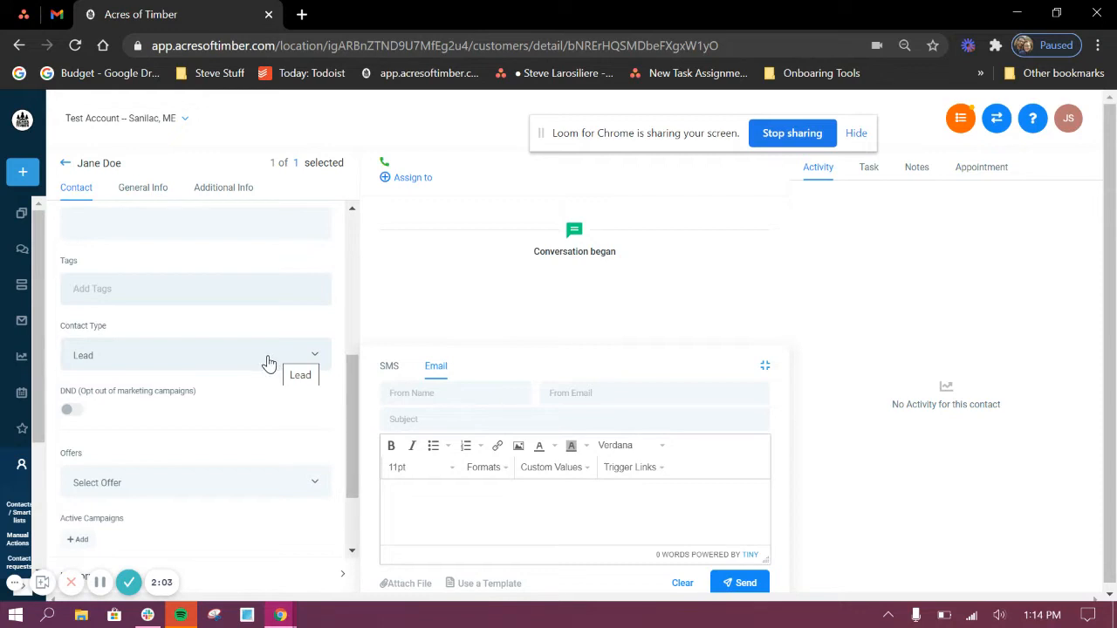
pyautogui.click(267, 363)
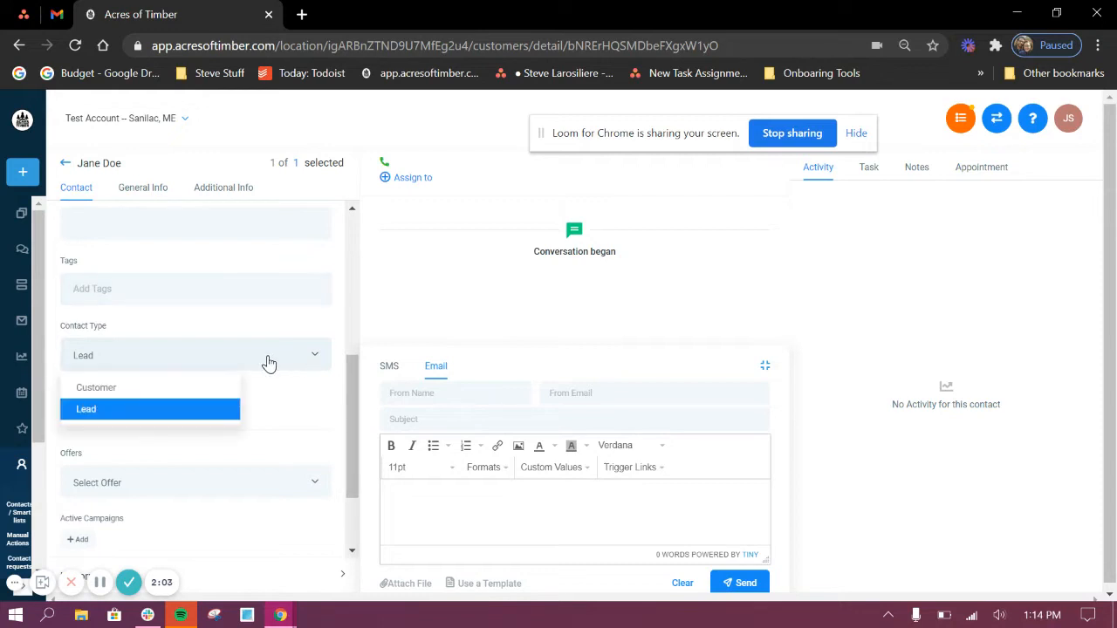
pyautogui.click(218, 325)
pyautogui.scroll(-1, 219, 384)
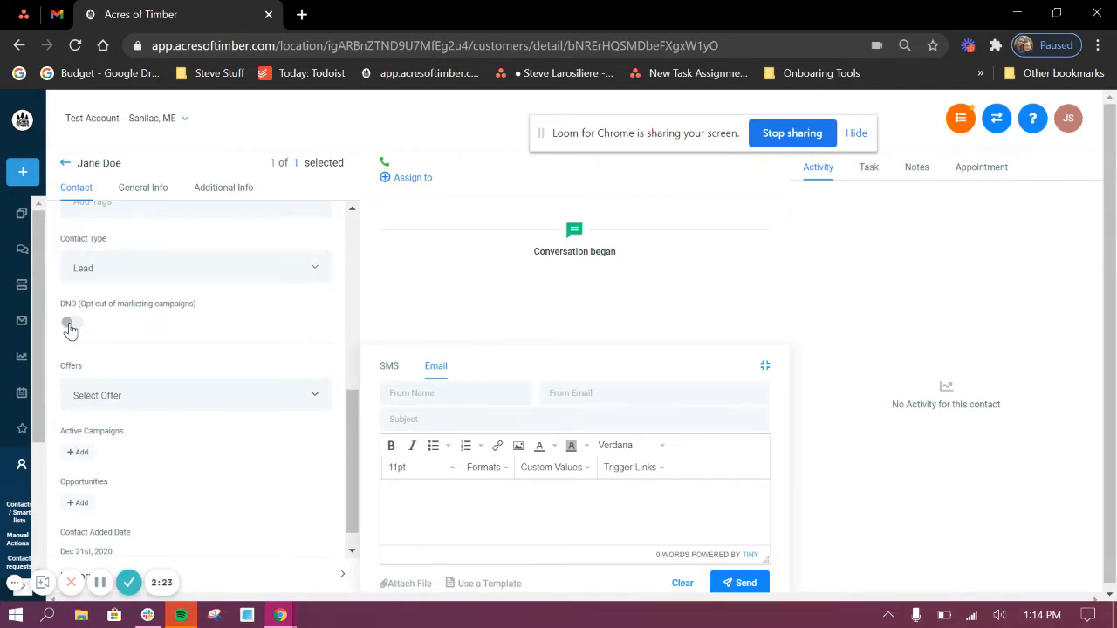
pyautogui.scroll(-1, 265, 330)
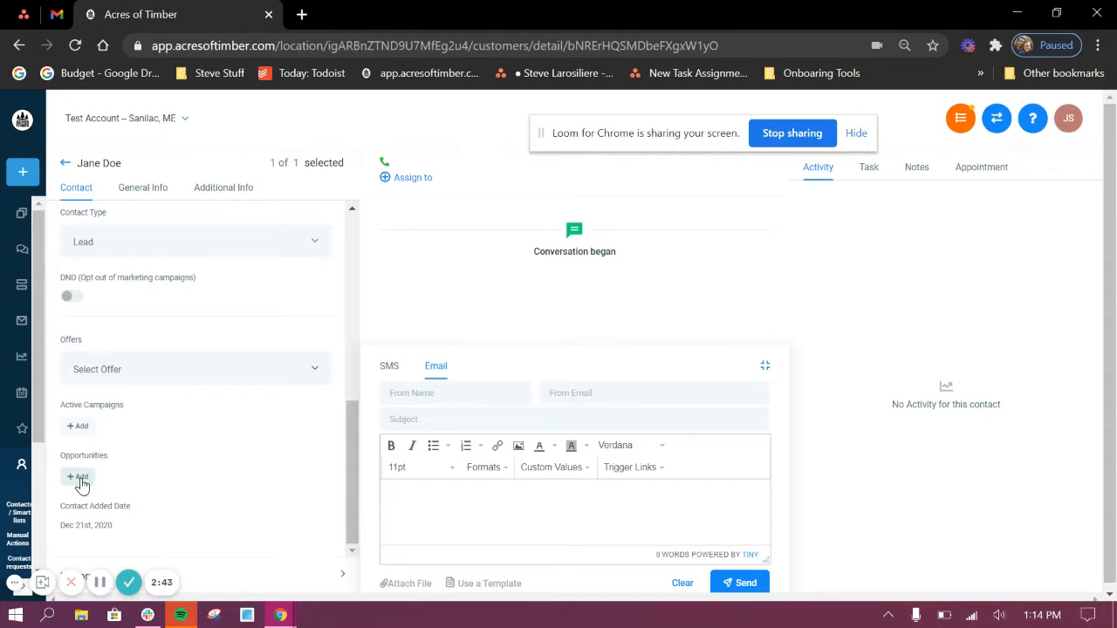
# Draft an opportunity for the contact in Standard Pipeline with status Won and stage Won, and discard it.
pyautogui.click(80, 478)
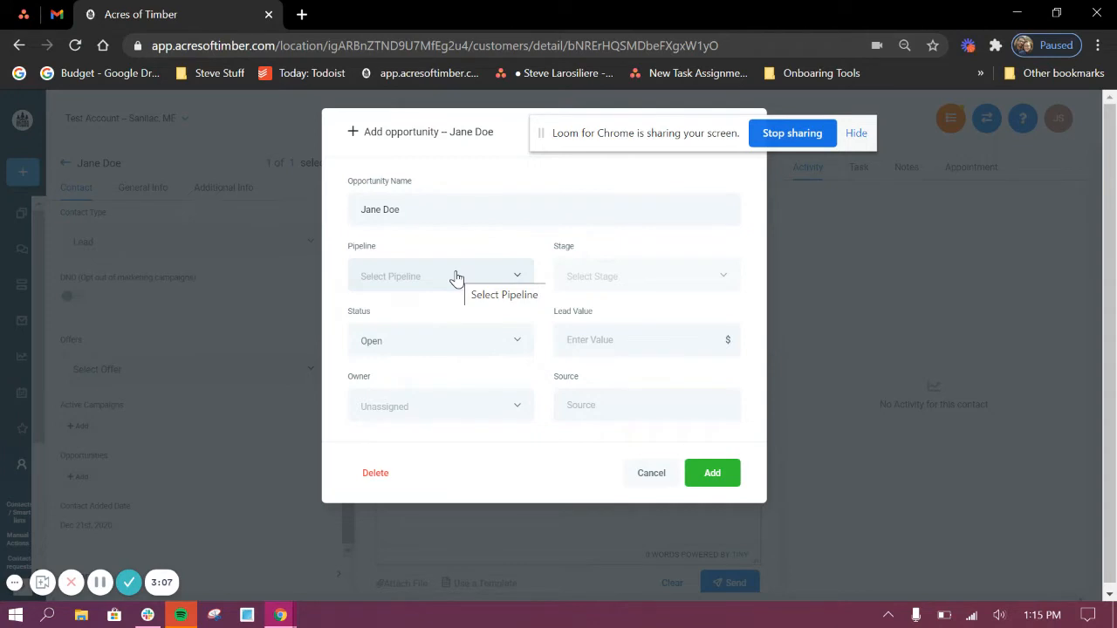
pyautogui.click(479, 277)
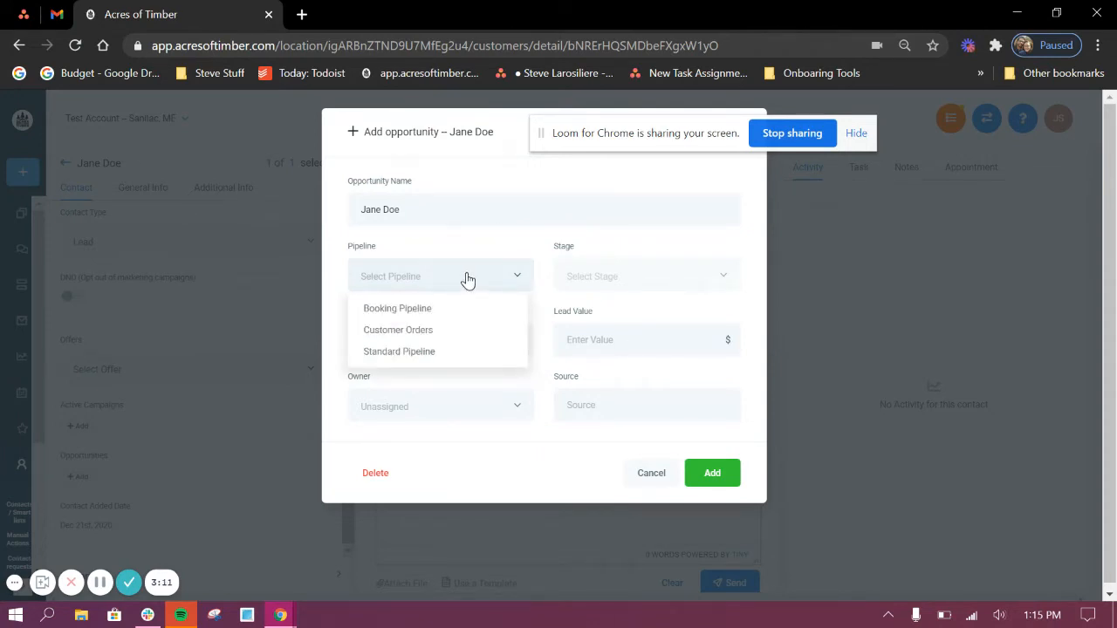
pyautogui.click(413, 359)
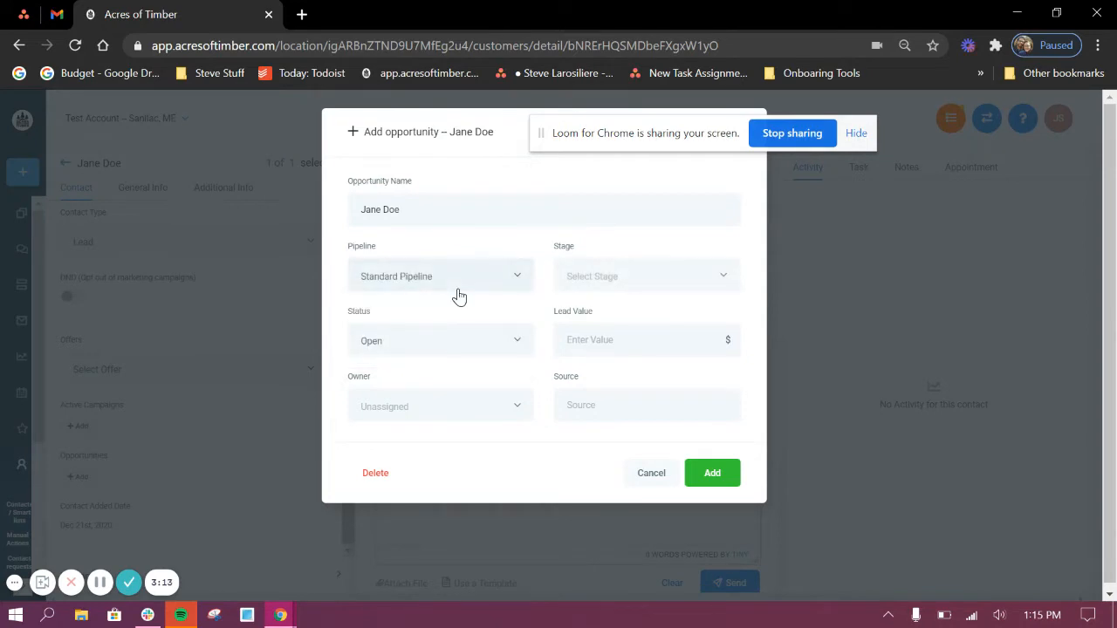
pyautogui.click(470, 353)
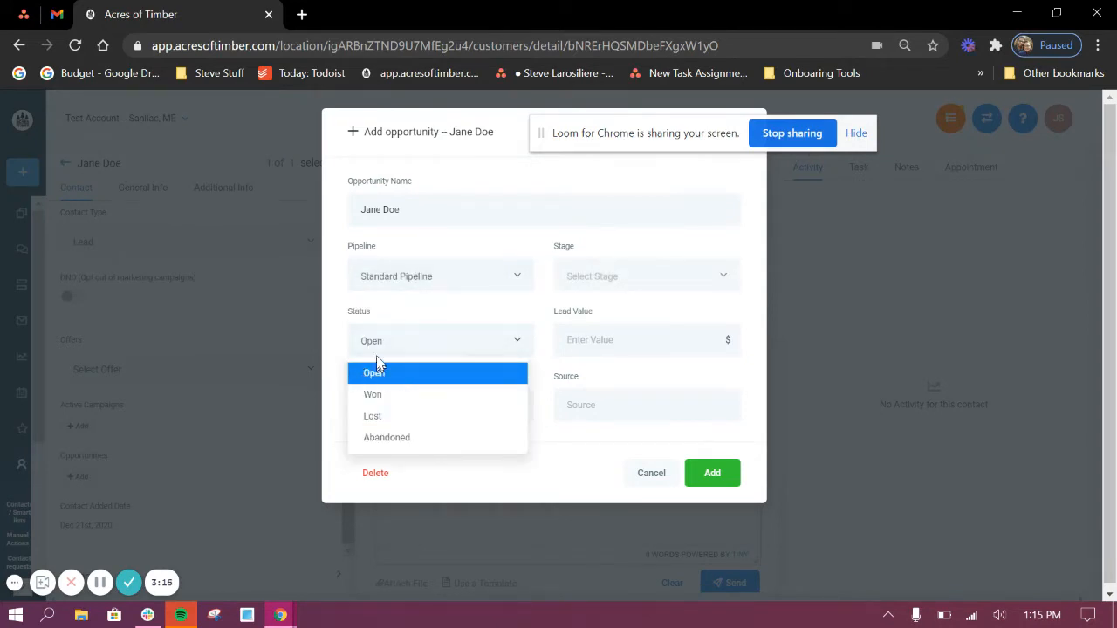
pyautogui.click(385, 403)
pyautogui.click(471, 407)
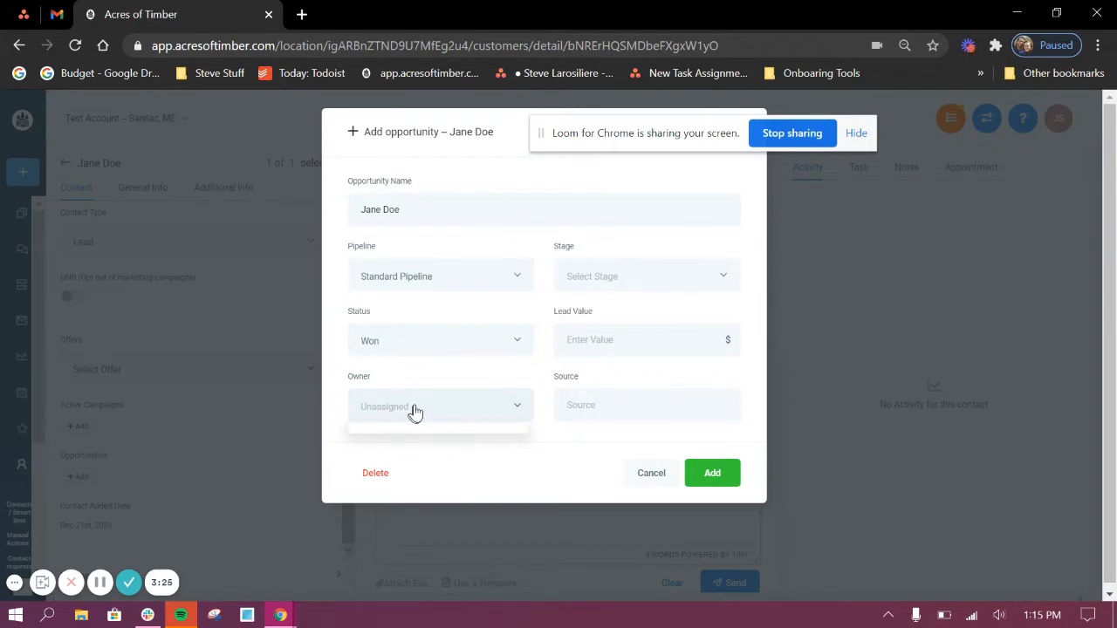
pyautogui.click(693, 275)
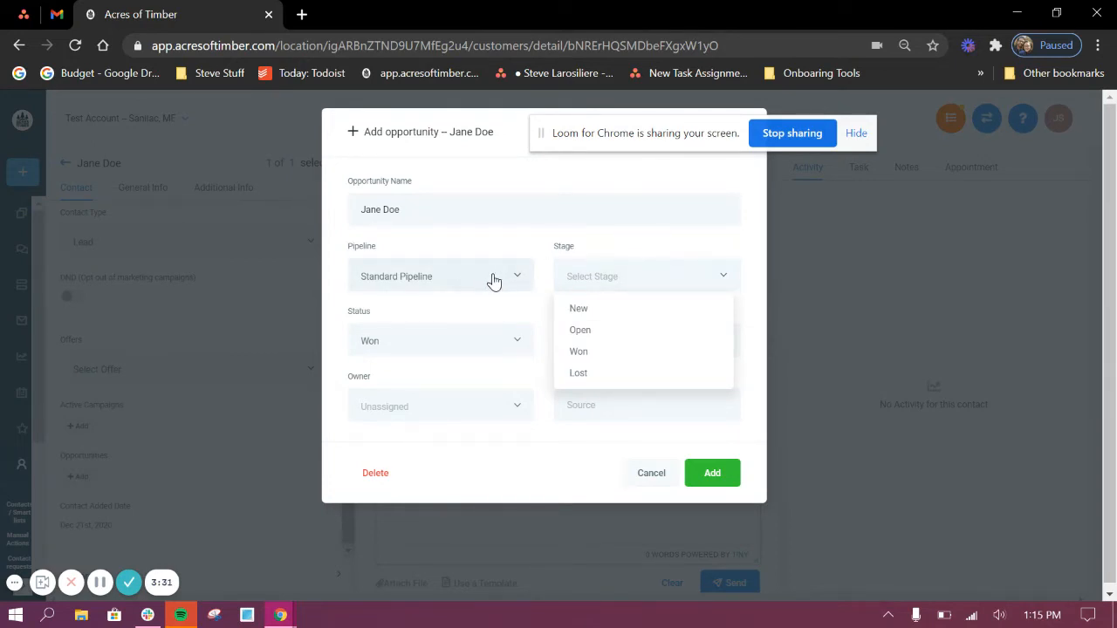
pyautogui.click(593, 351)
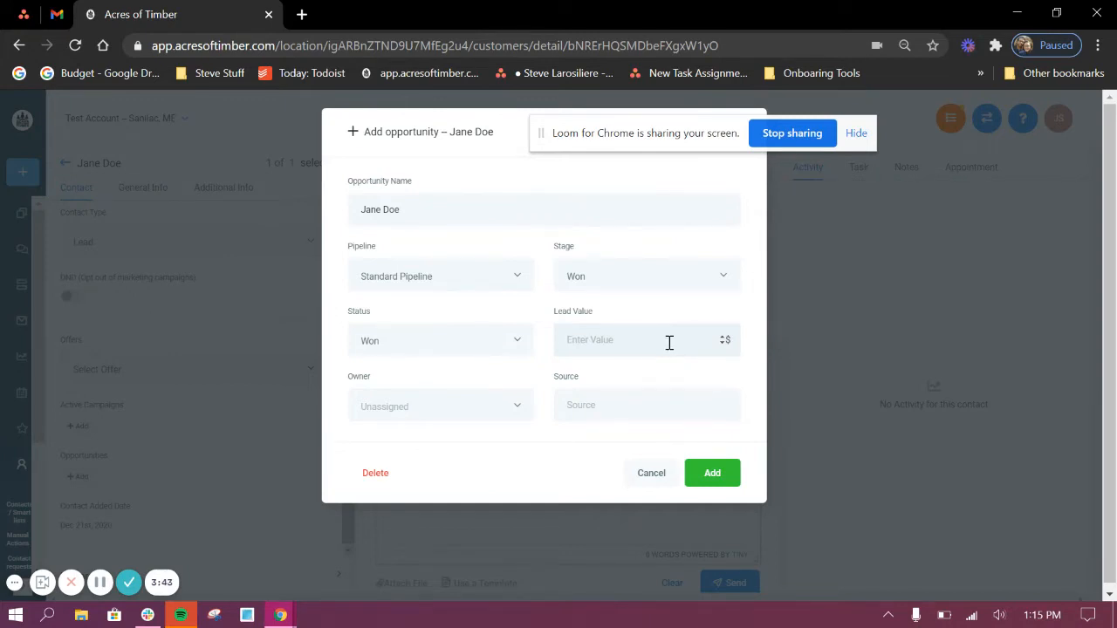
pyautogui.click(651, 474)
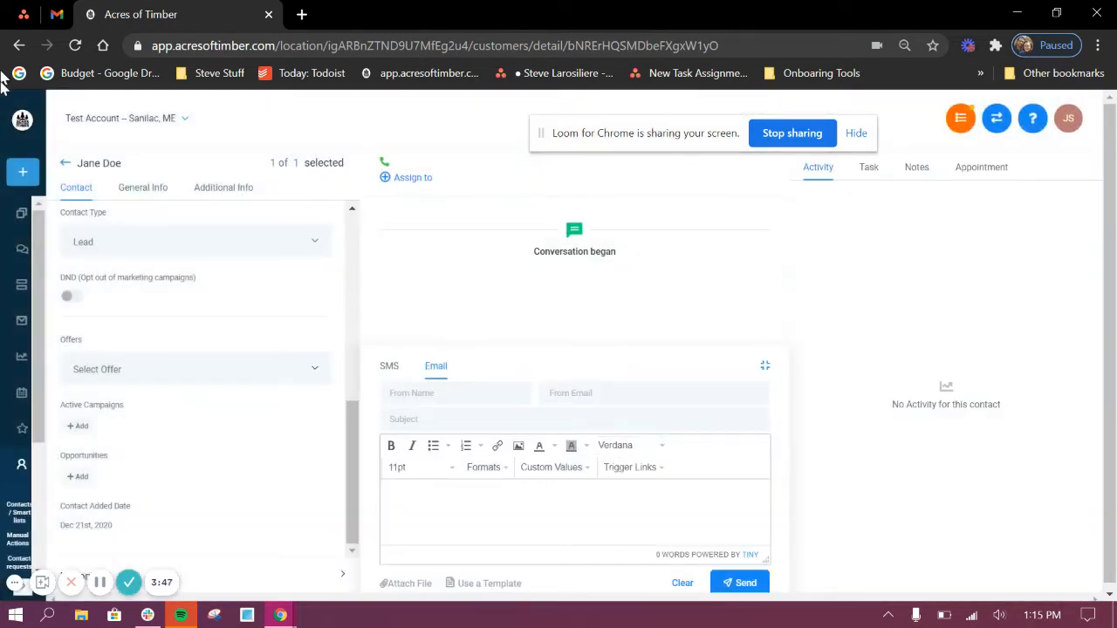
# Return to the dashboard and check the date range choices for Pipeline Value.
pyautogui.click(65, 163)
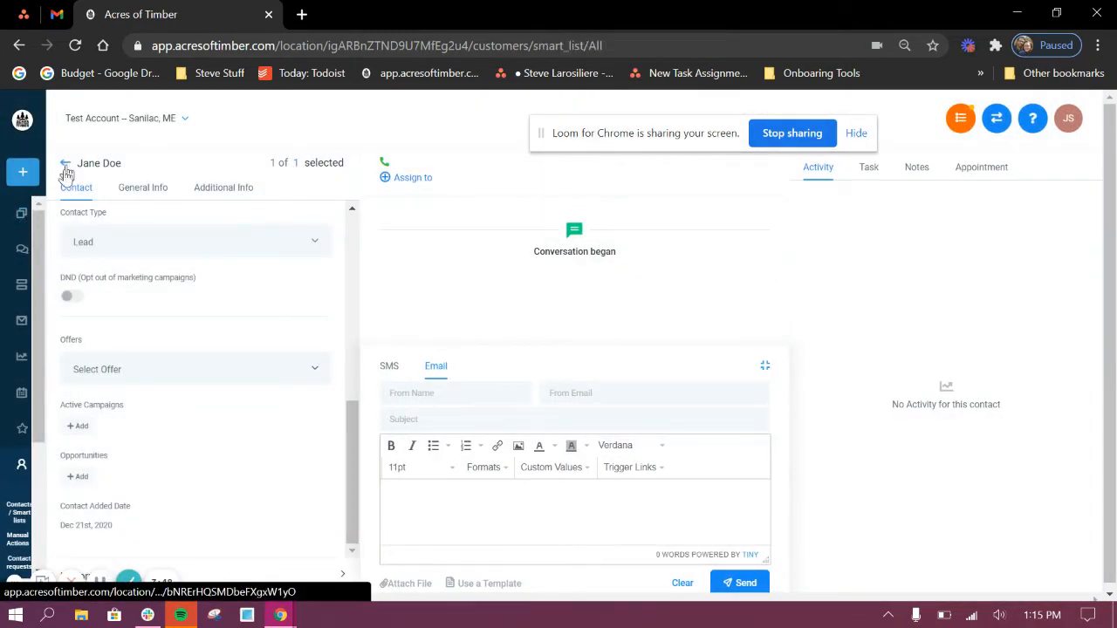
pyautogui.click(73, 246)
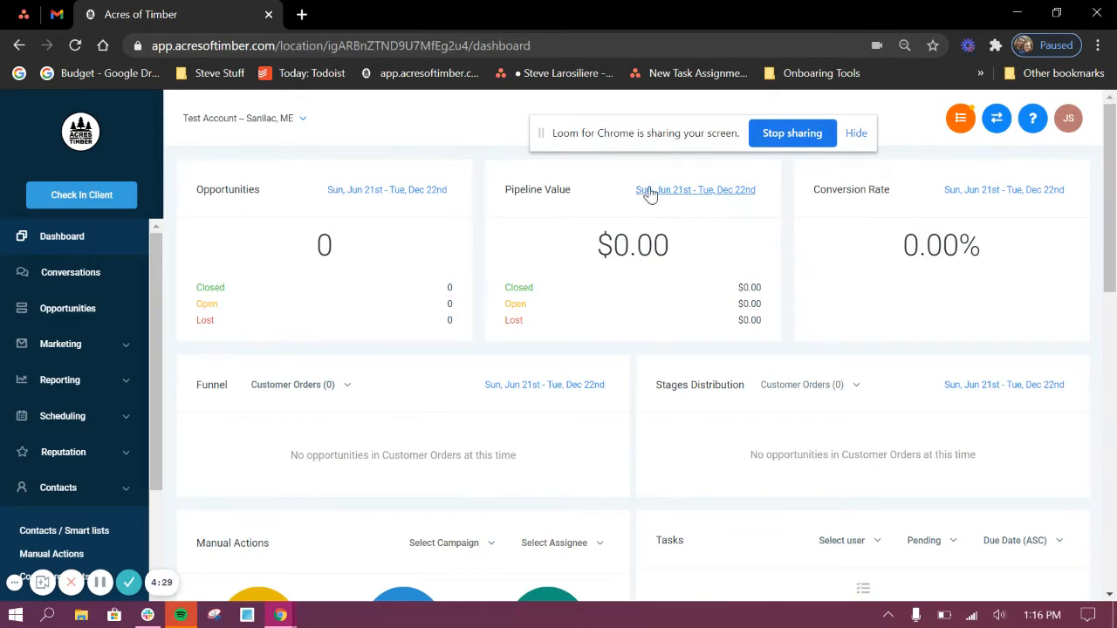
pyautogui.click(689, 194)
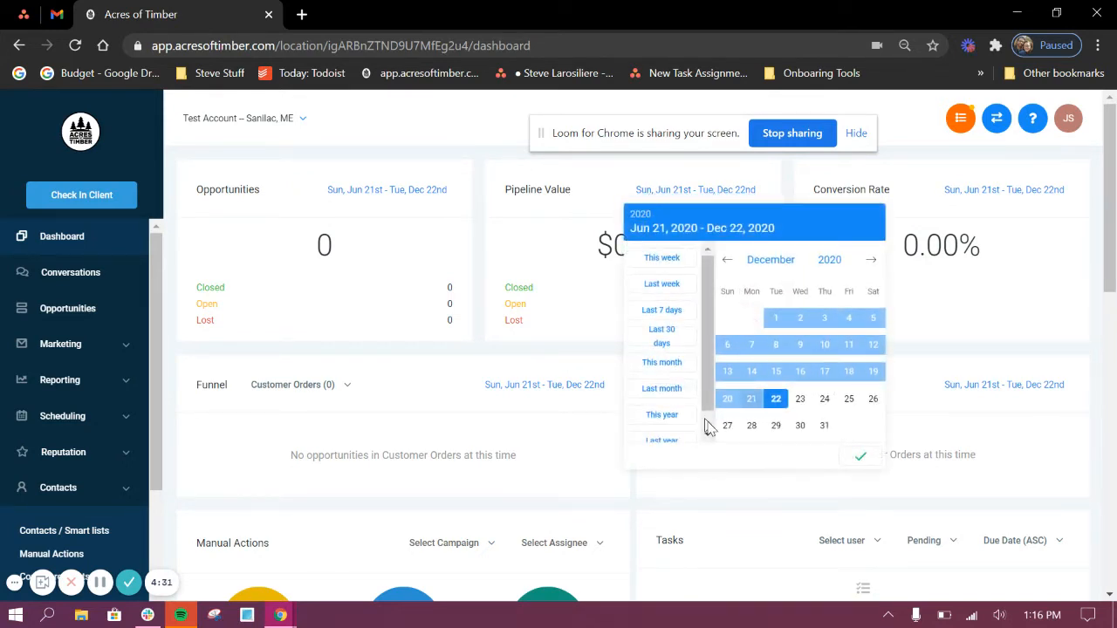
pyautogui.click(572, 245)
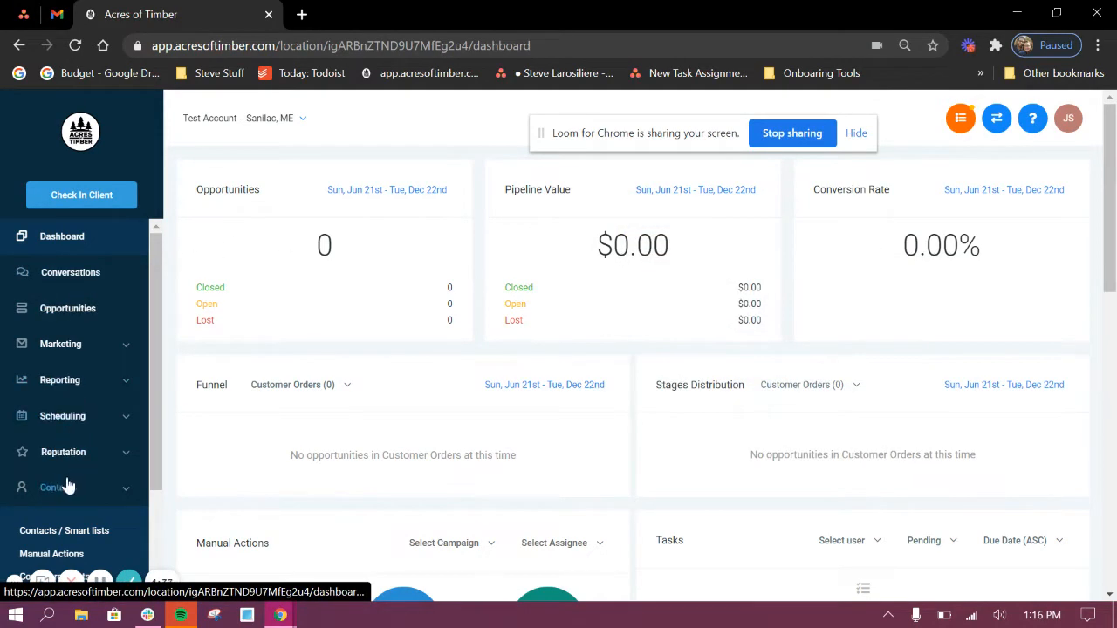
# Reopen the contact's record from the contacts list and review its General Info and Additional Info fields.
pyautogui.click(52, 539)
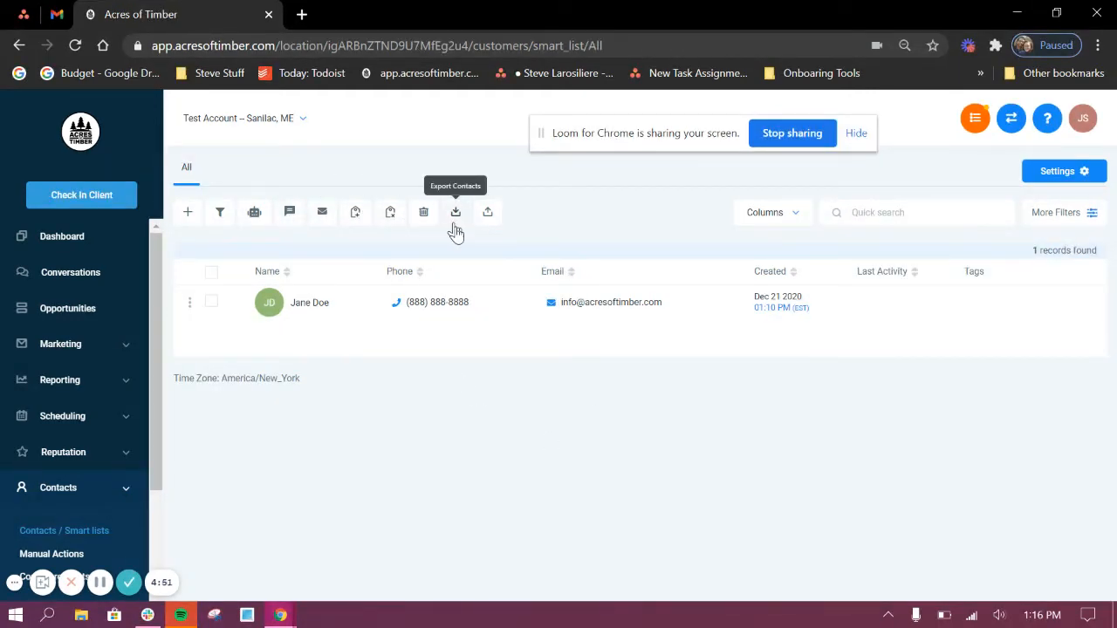
pyautogui.click(320, 306)
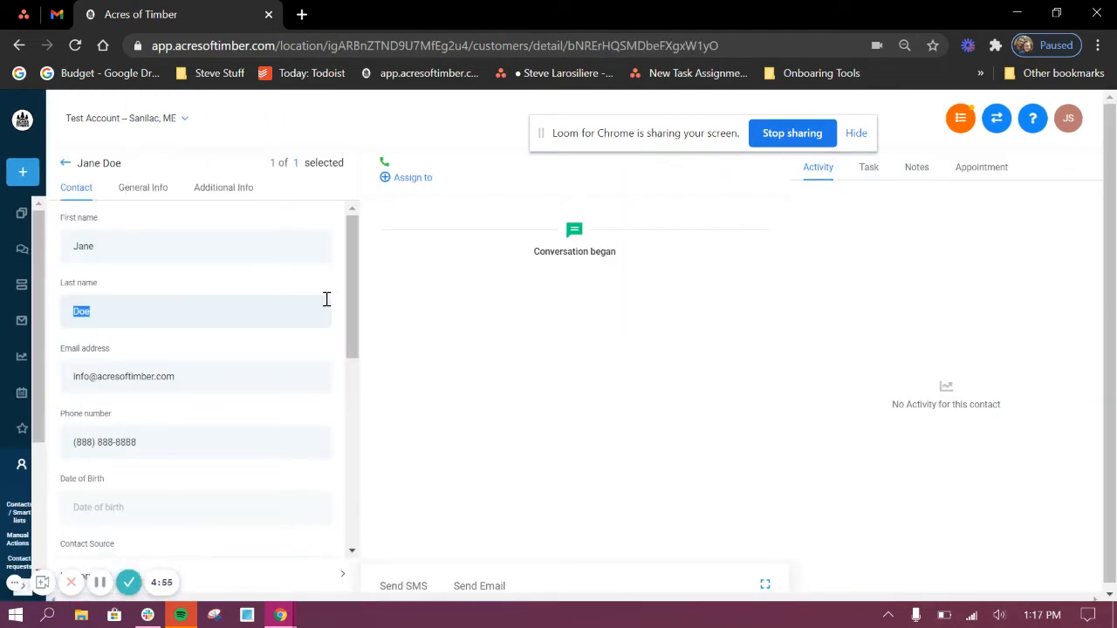
pyautogui.click(156, 196)
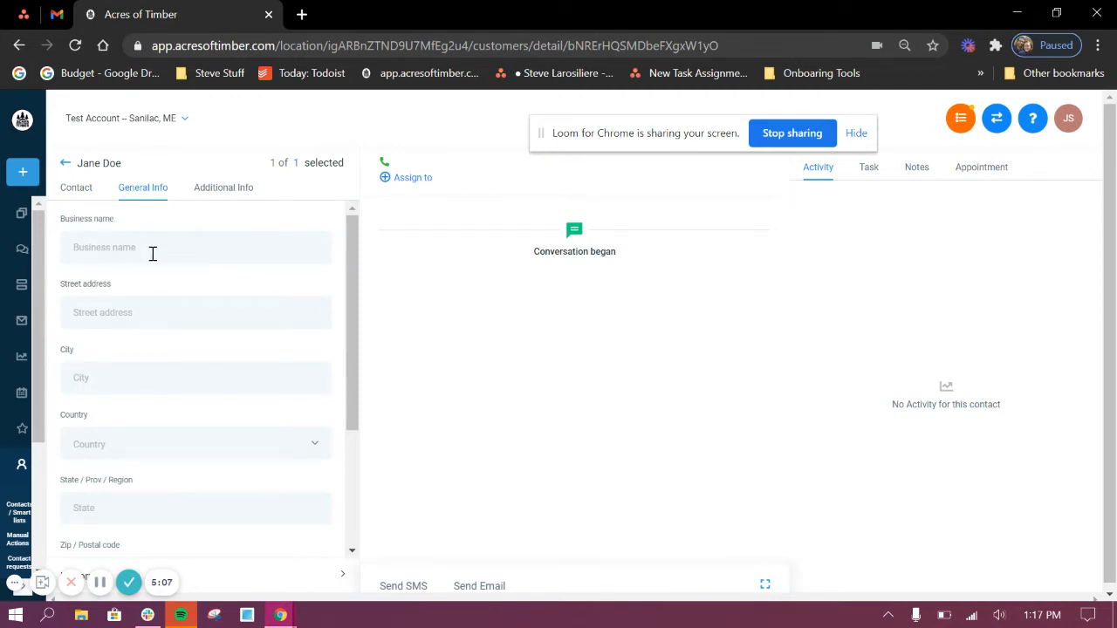
pyautogui.scroll(-3, 189, 376)
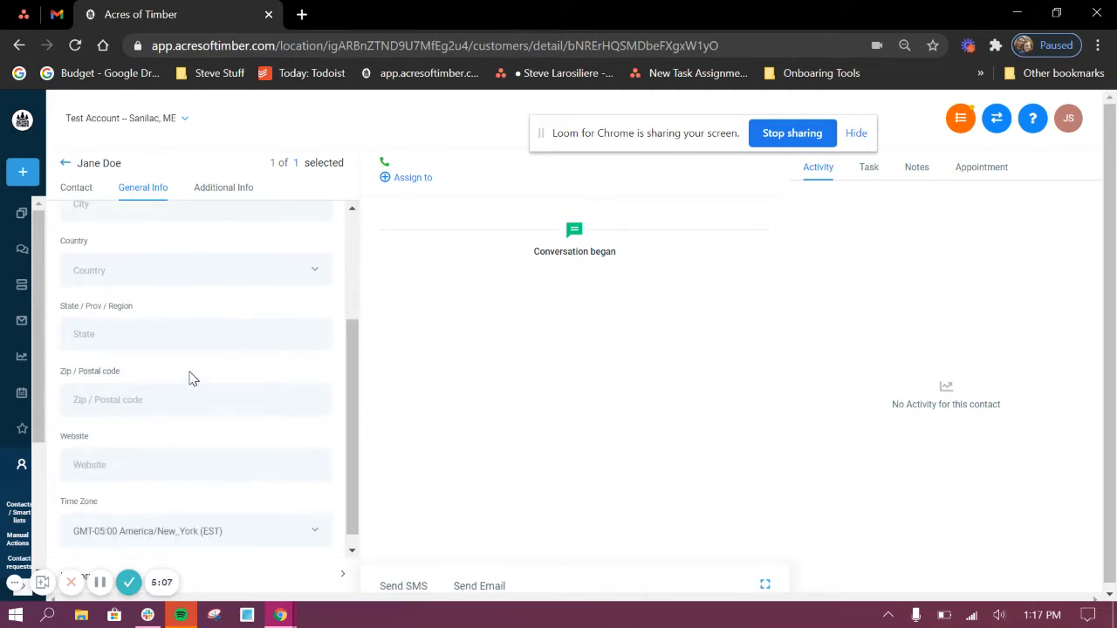
pyautogui.click(234, 197)
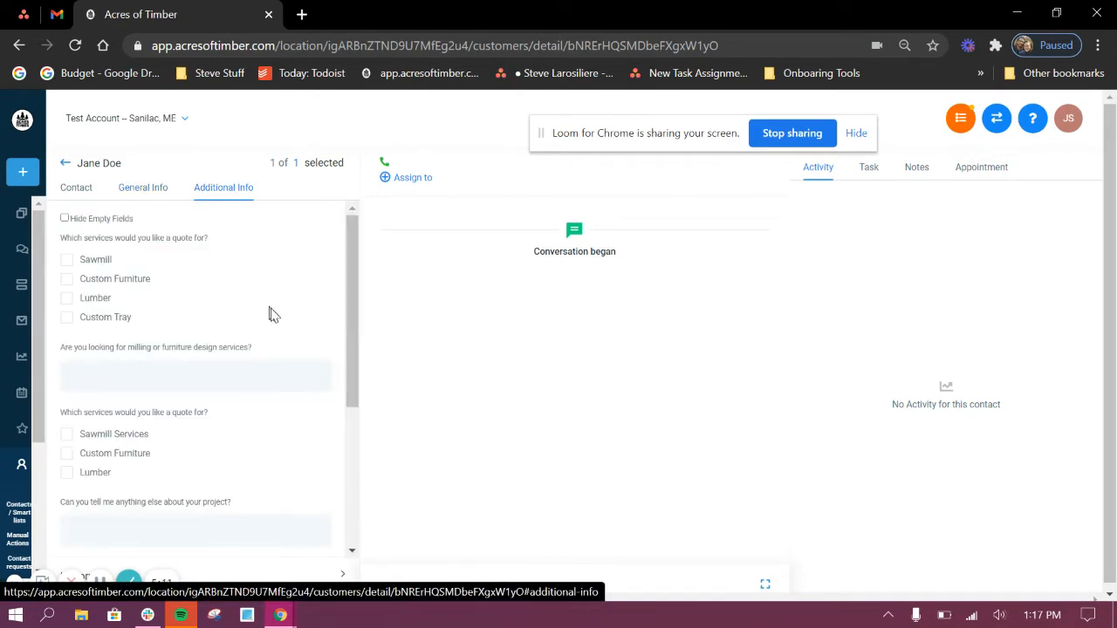
pyautogui.scroll(-3, 257, 443)
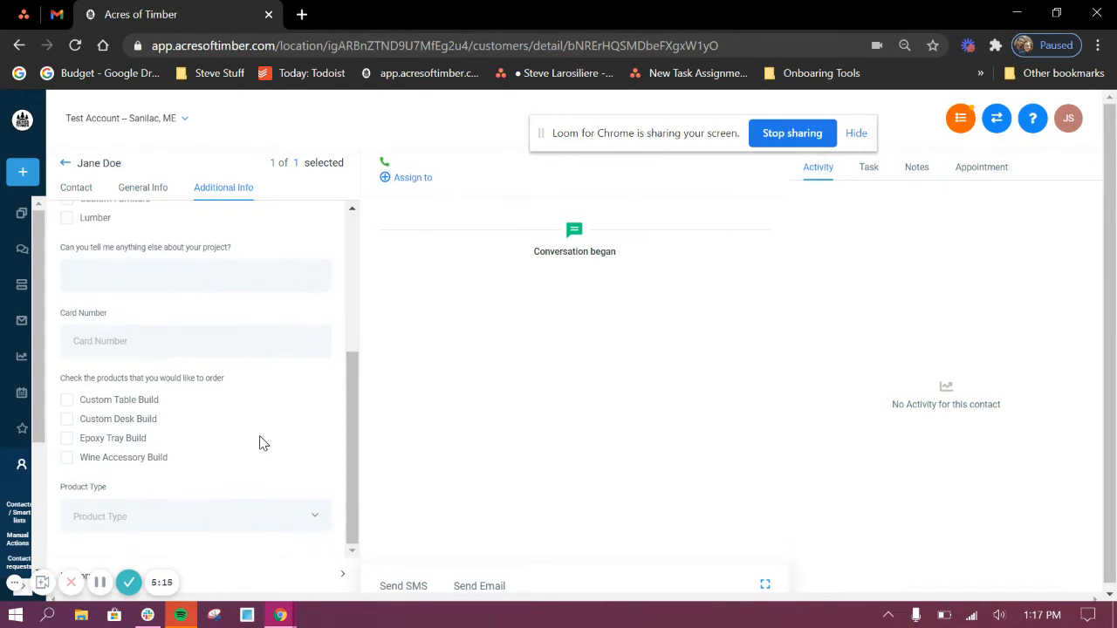
pyautogui.scroll(3, 257, 342)
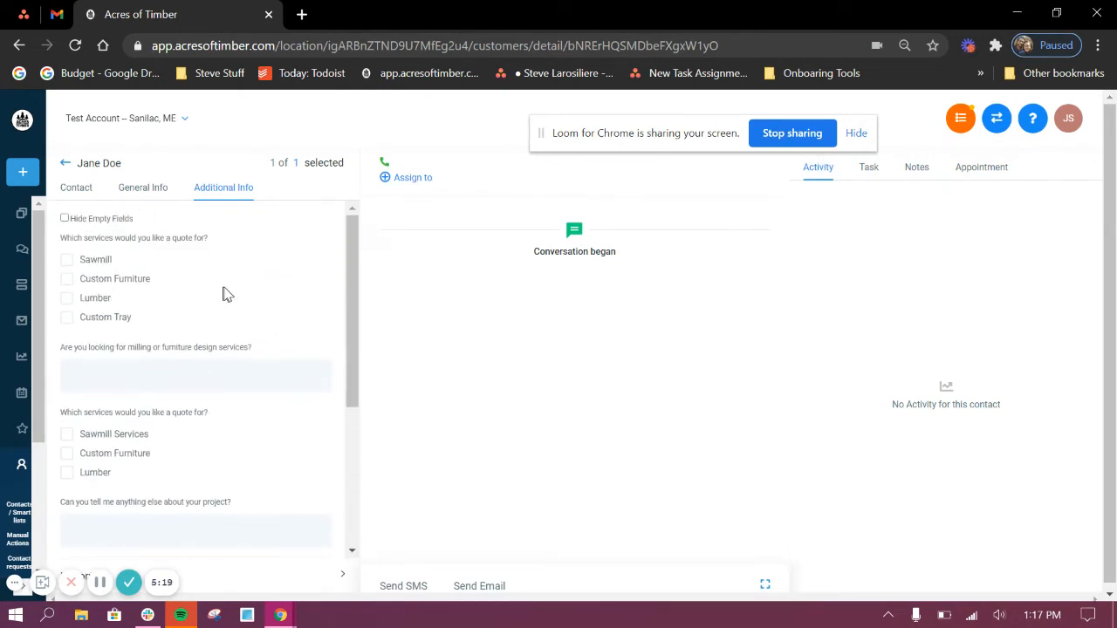
# Show the contact's appointments, followed by the contact's notes.
pyautogui.click(984, 173)
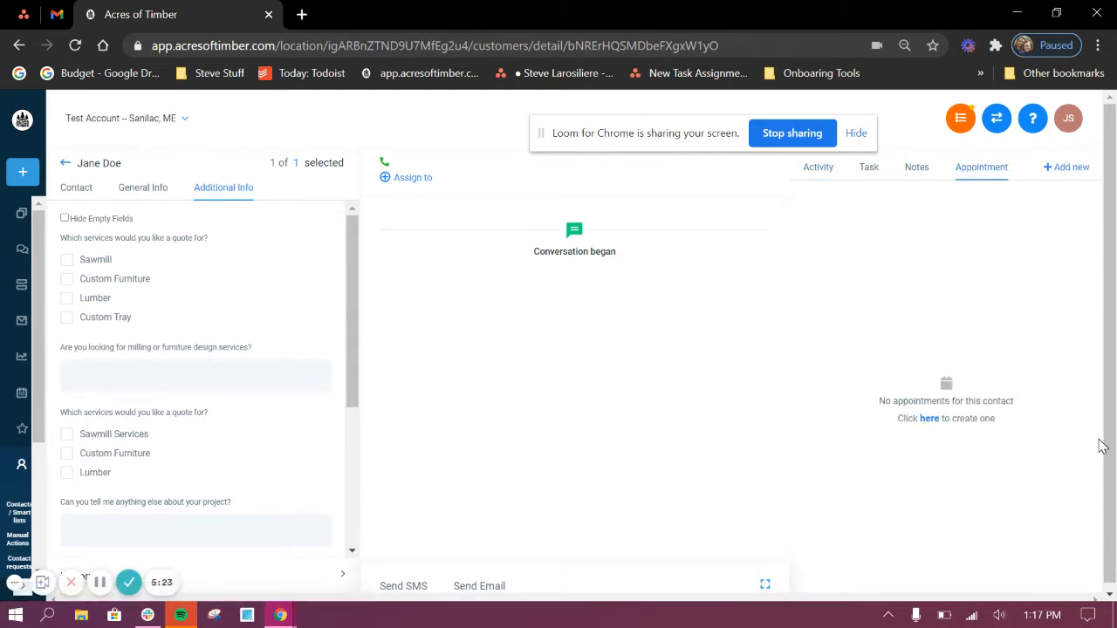
pyautogui.click(916, 174)
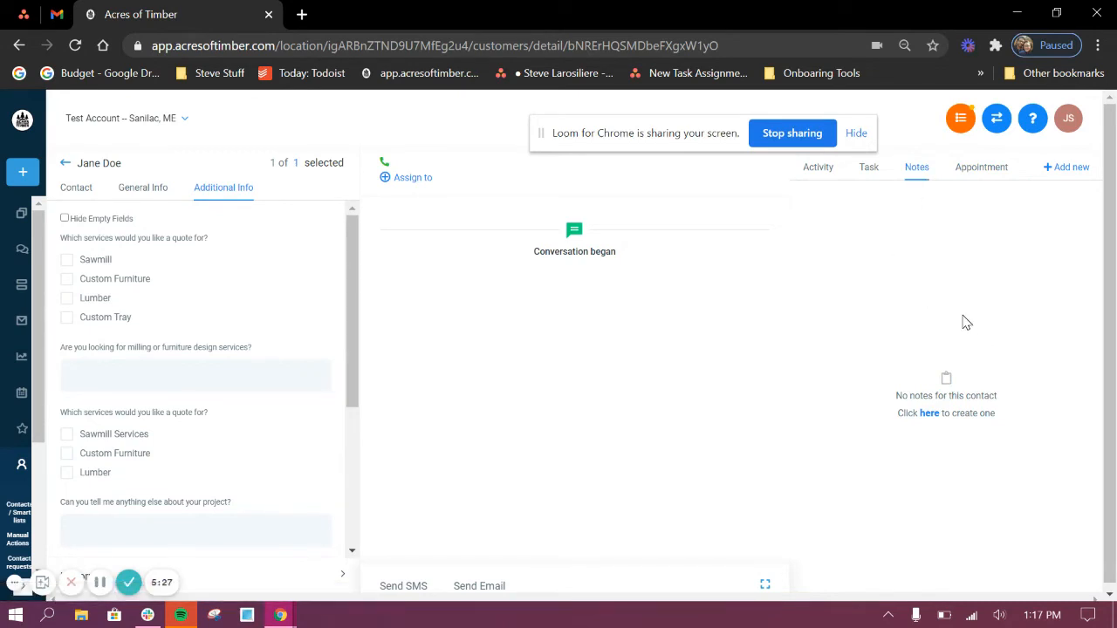
# Show the contact's tasks and activity, and return to the contacts list.
pyautogui.click(869, 174)
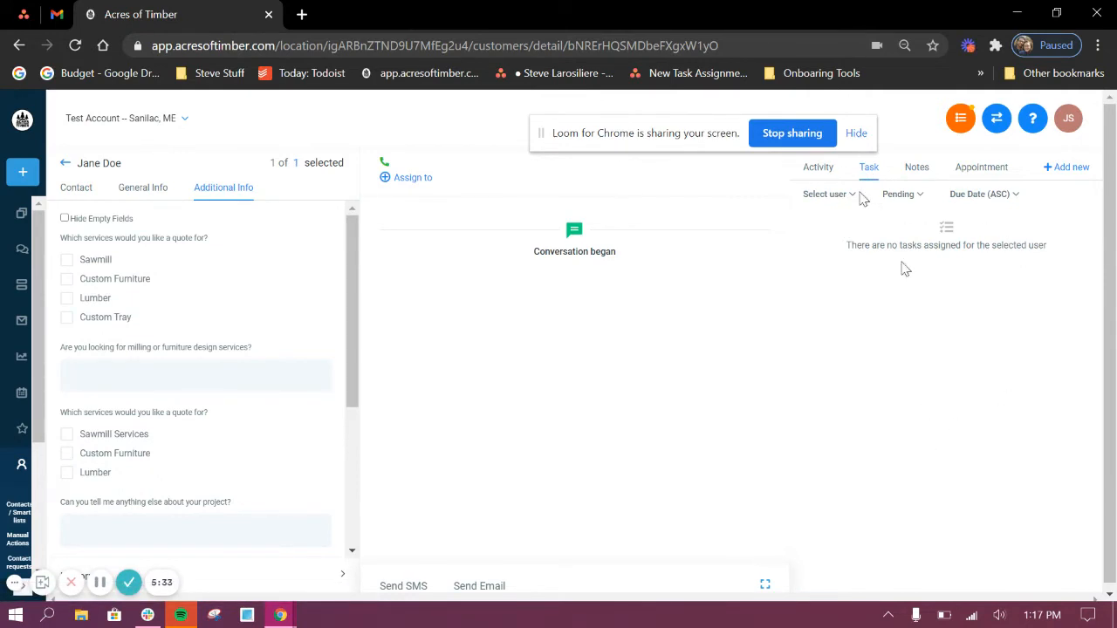
pyautogui.click(812, 170)
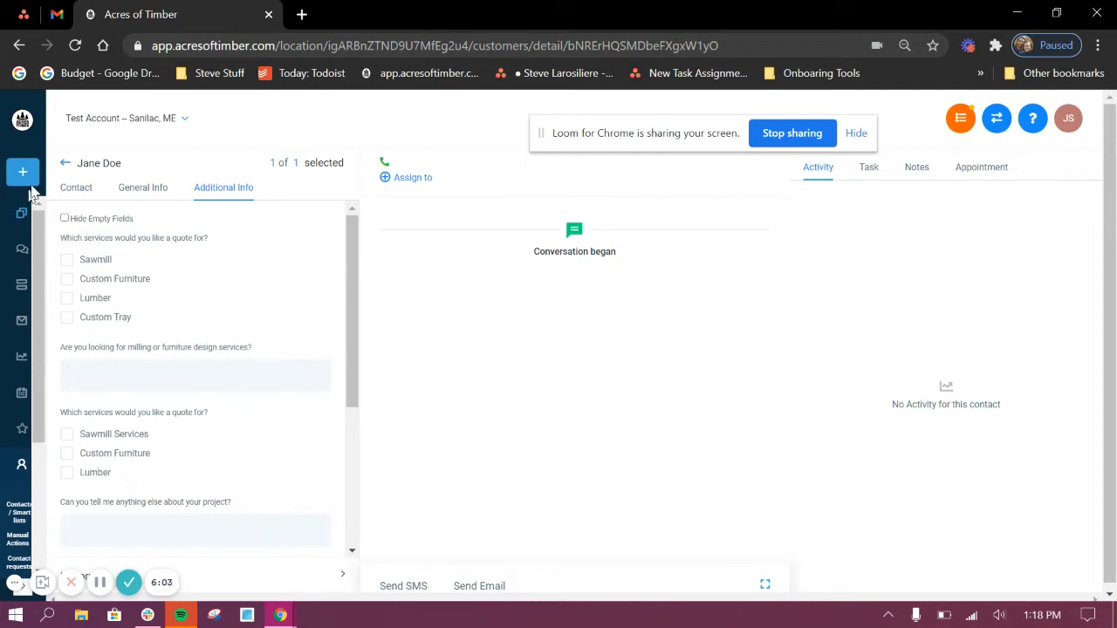
pyautogui.click(65, 166)
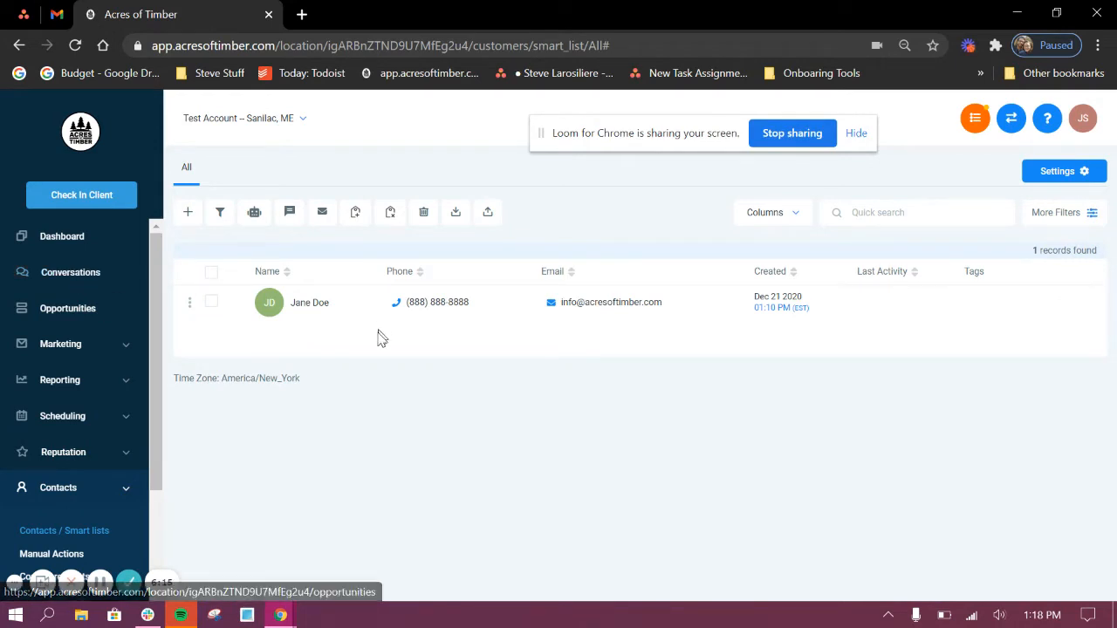
# Start a new opportunity on the Opportunities board and fill in its contact details from the existing contact.
pyautogui.click(67, 314)
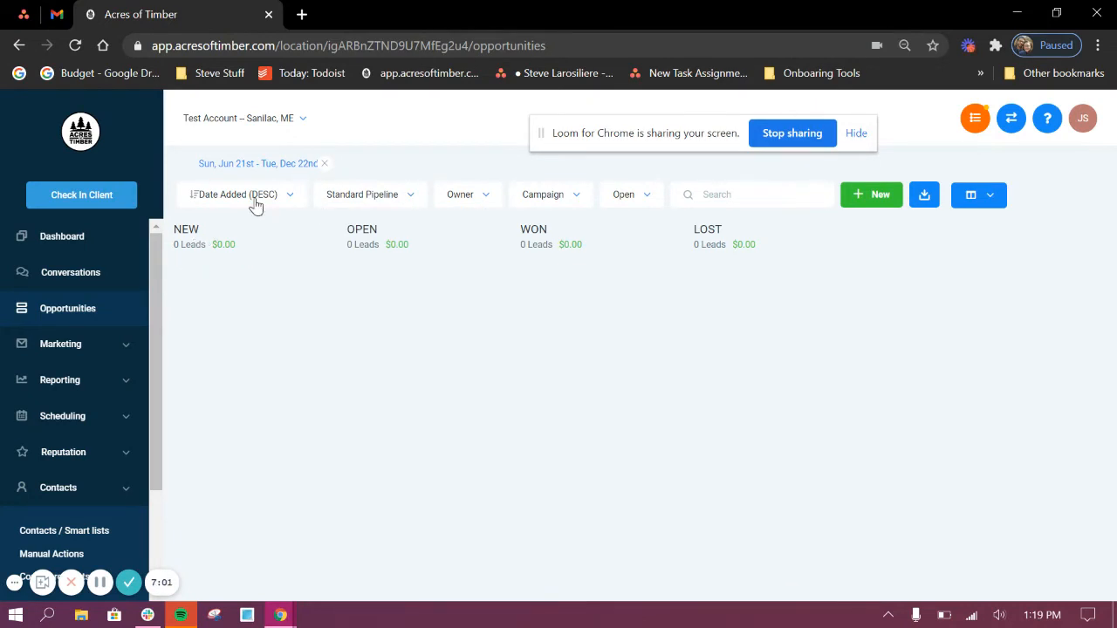
pyautogui.click(877, 195)
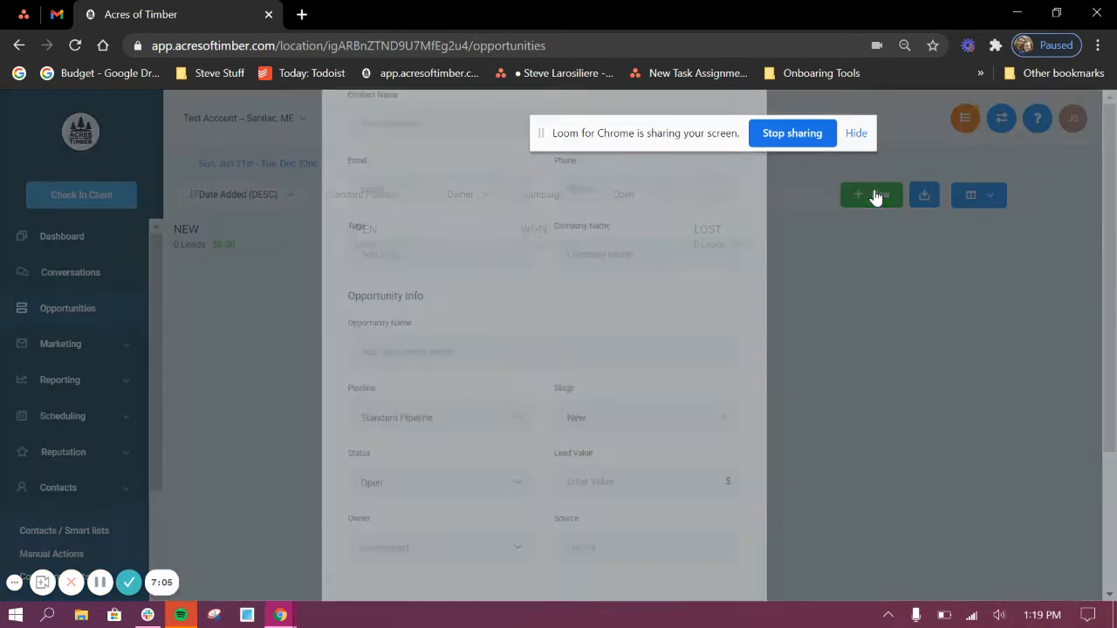
pyautogui.click(460, 258)
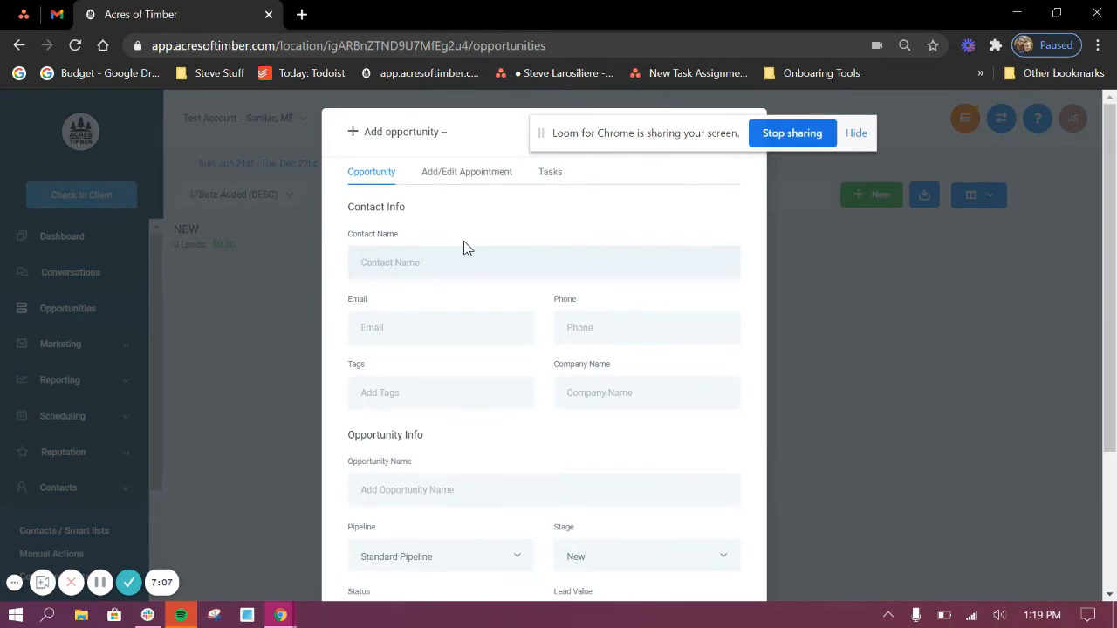
pyautogui.write('Jane Doe')
pyautogui.click(454, 339)
pyautogui.click(471, 254)
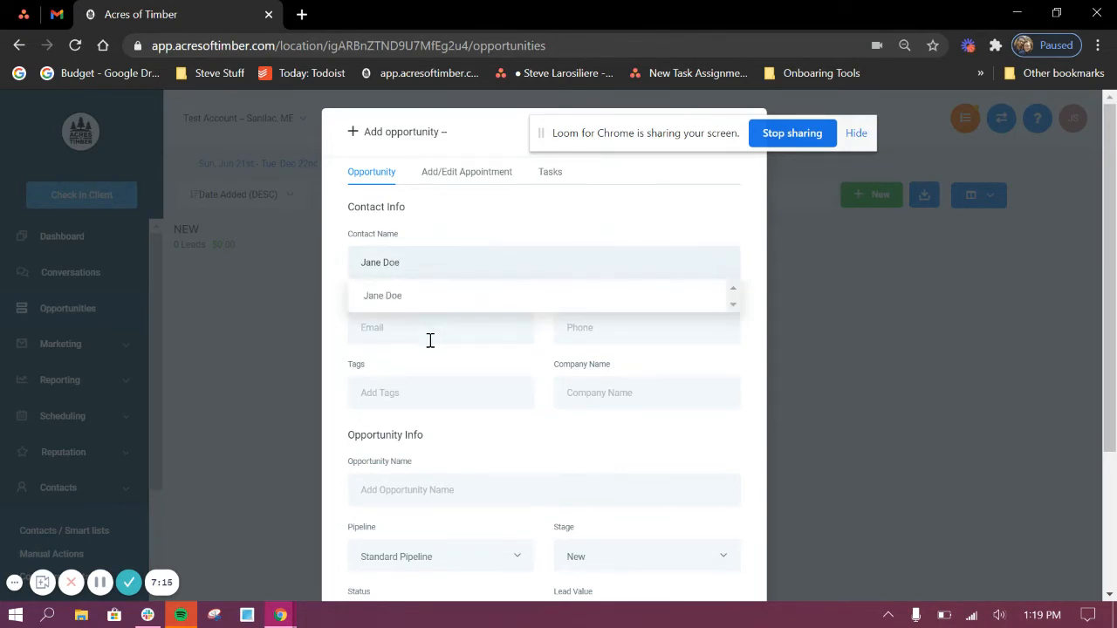
pyautogui.click(443, 307)
# Review the opportunity's details and add it to Standard Pipeline with stage New and status Open.
pyautogui.scroll(-5, 649, 419)
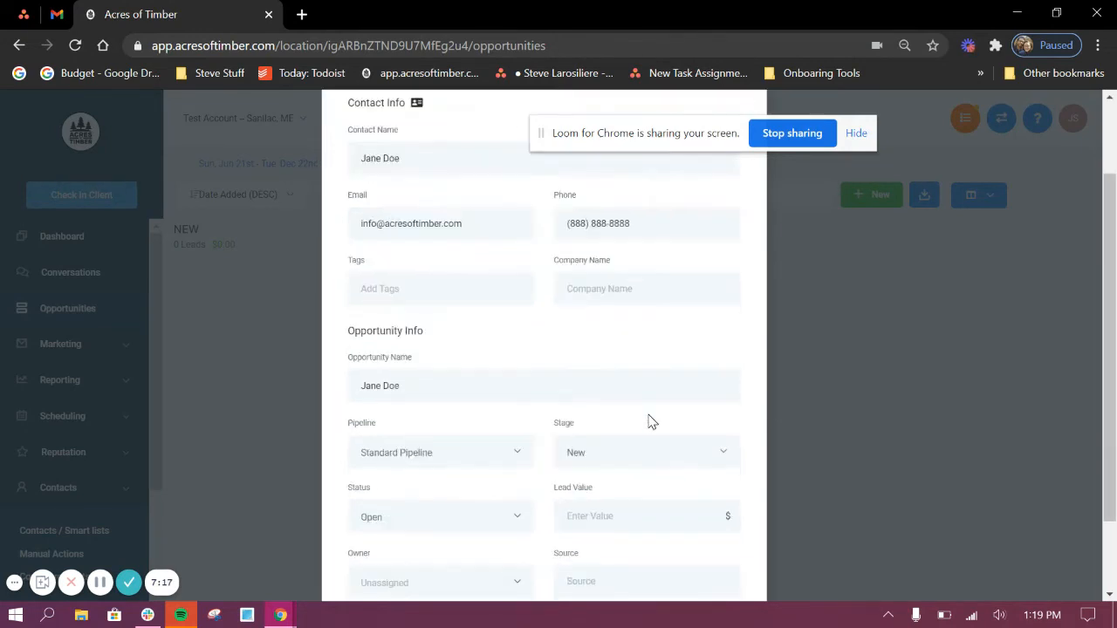
pyautogui.scroll(4, 669, 466)
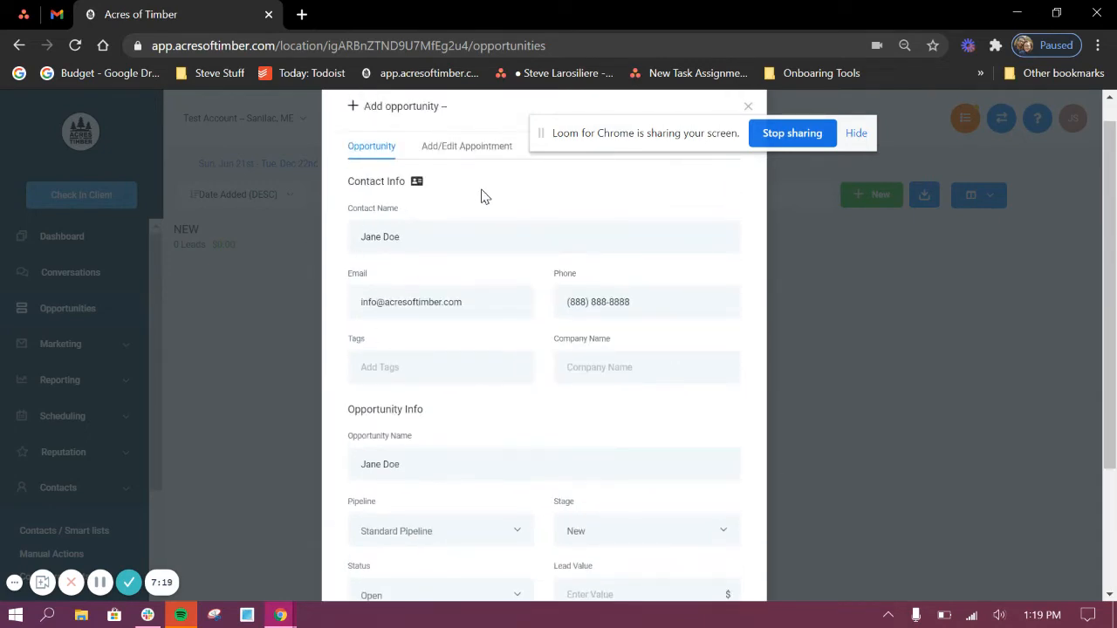
pyautogui.scroll(1, 486, 219)
pyautogui.scroll(-3, 592, 474)
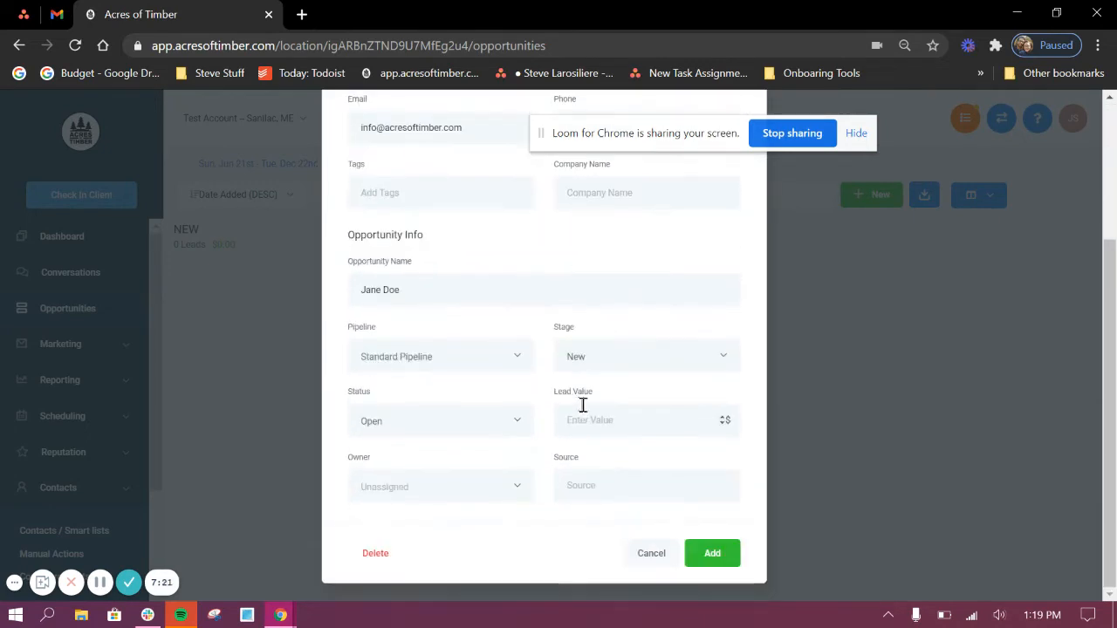
pyautogui.click(718, 553)
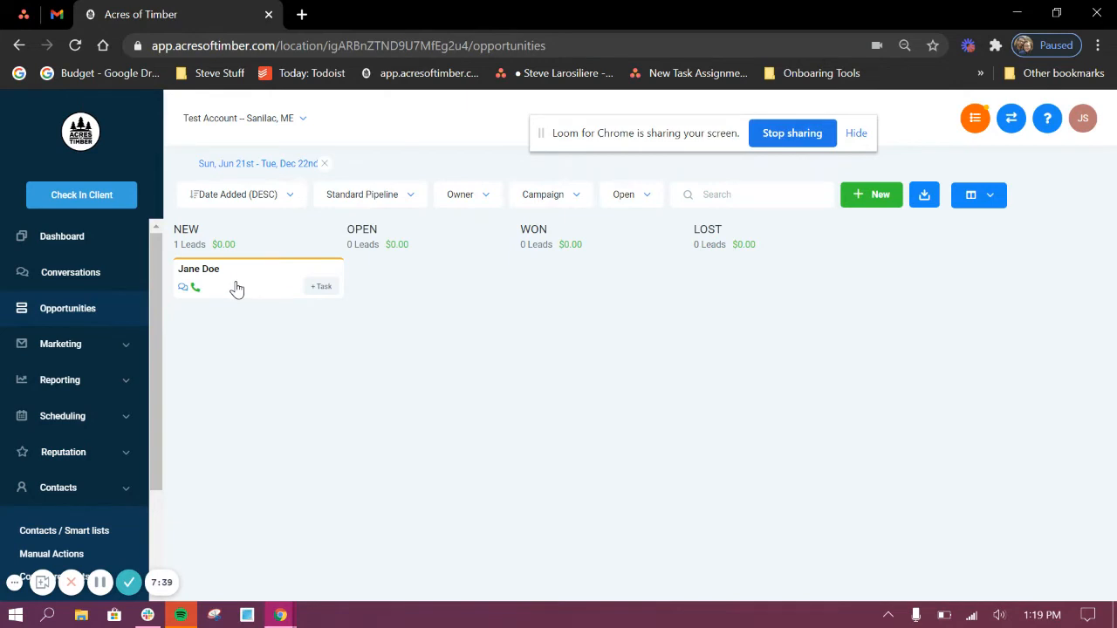
# Try to add a new Sawmill Services tag to the opportunity in the New stage.
pyautogui.click(236, 288)
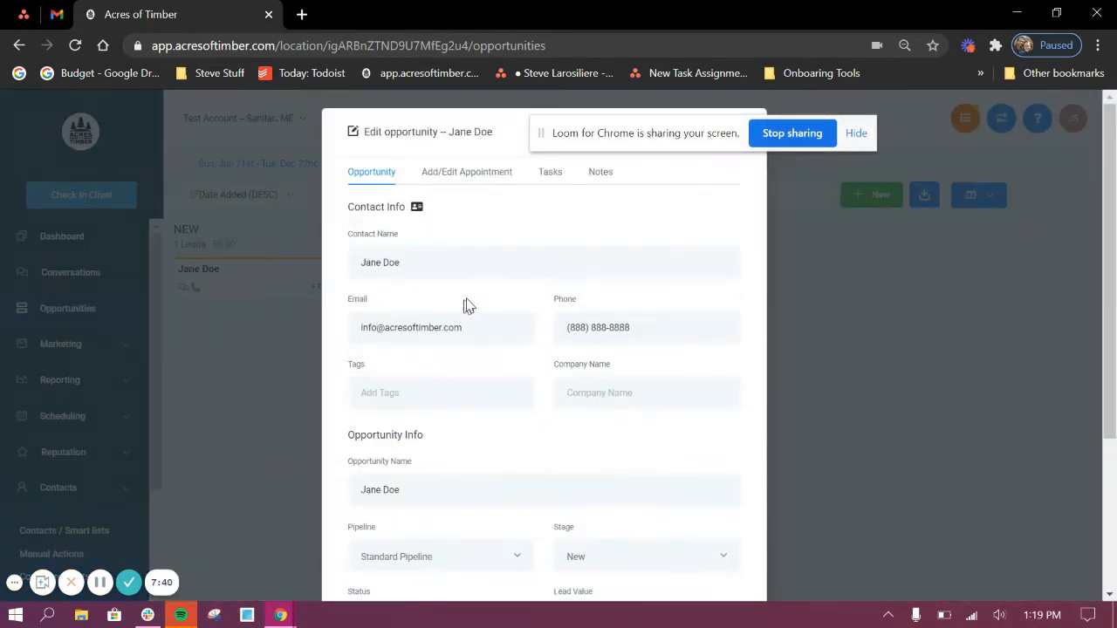
pyautogui.click(449, 398)
pyautogui.write('Sawmill ')
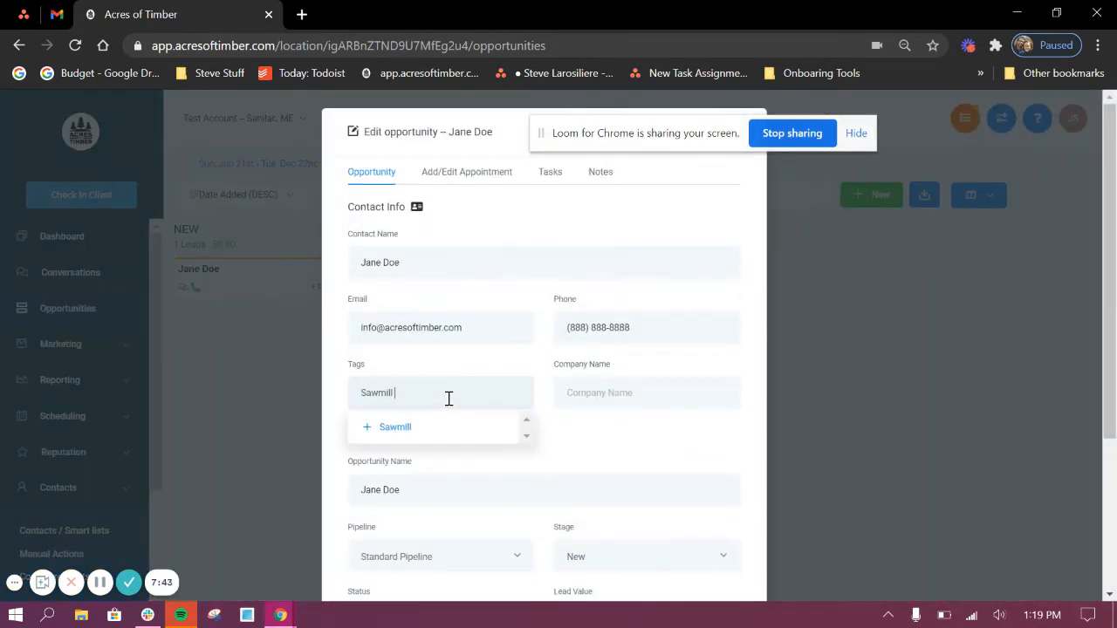
pyautogui.write('Serv')
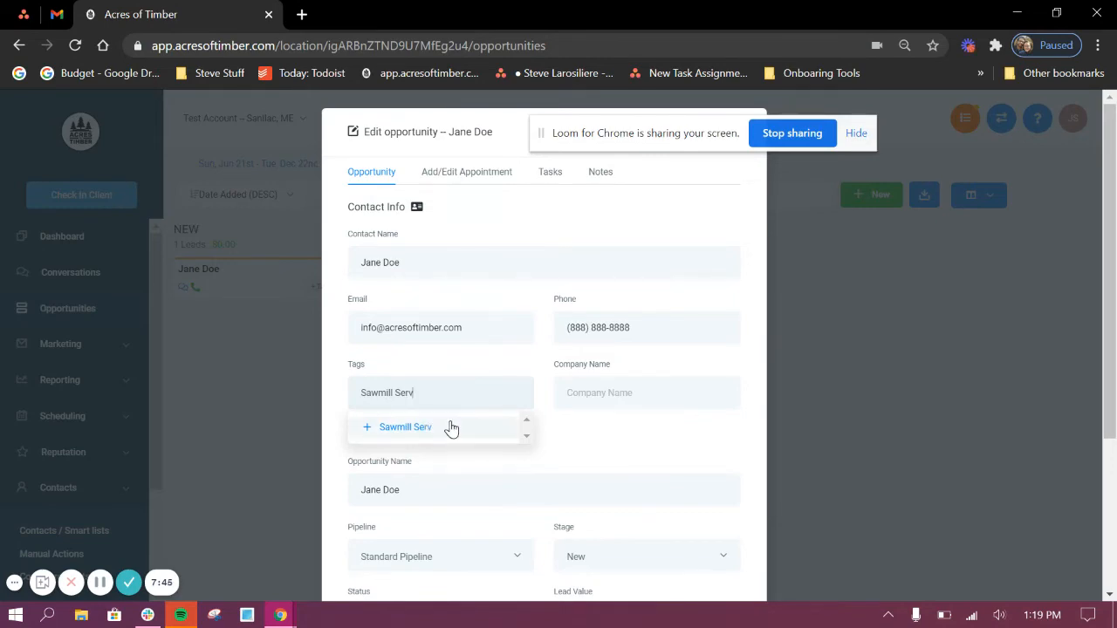
pyautogui.write('ices')
pyautogui.click(451, 431)
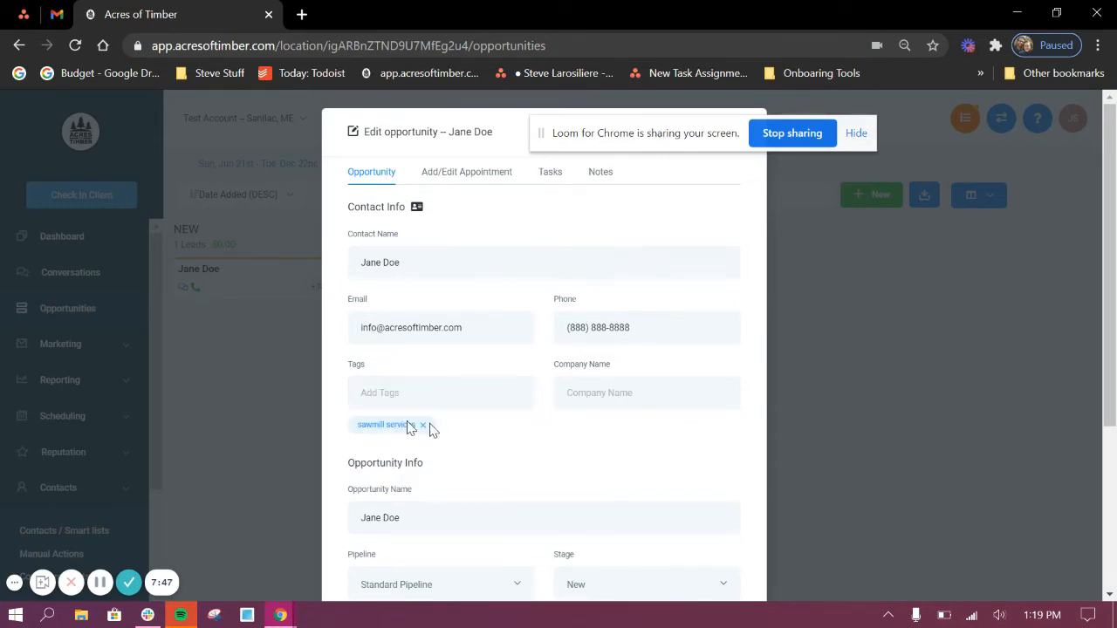
pyautogui.click(245, 442)
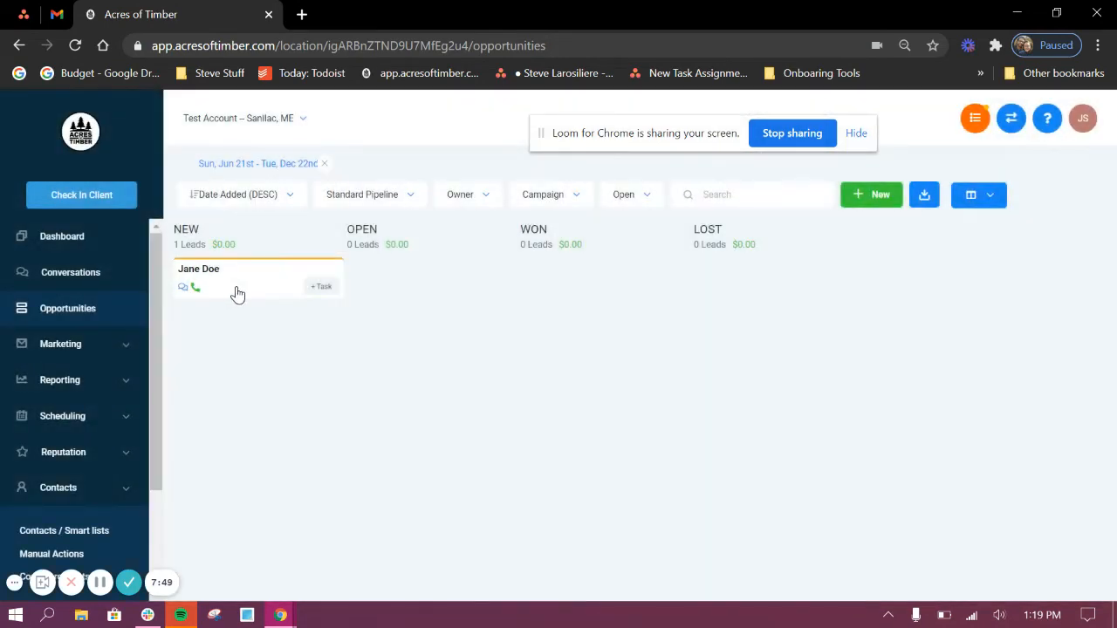
# Update the opportunity with the existing sawmill services tag and the company name Test Co.
pyautogui.click(227, 276)
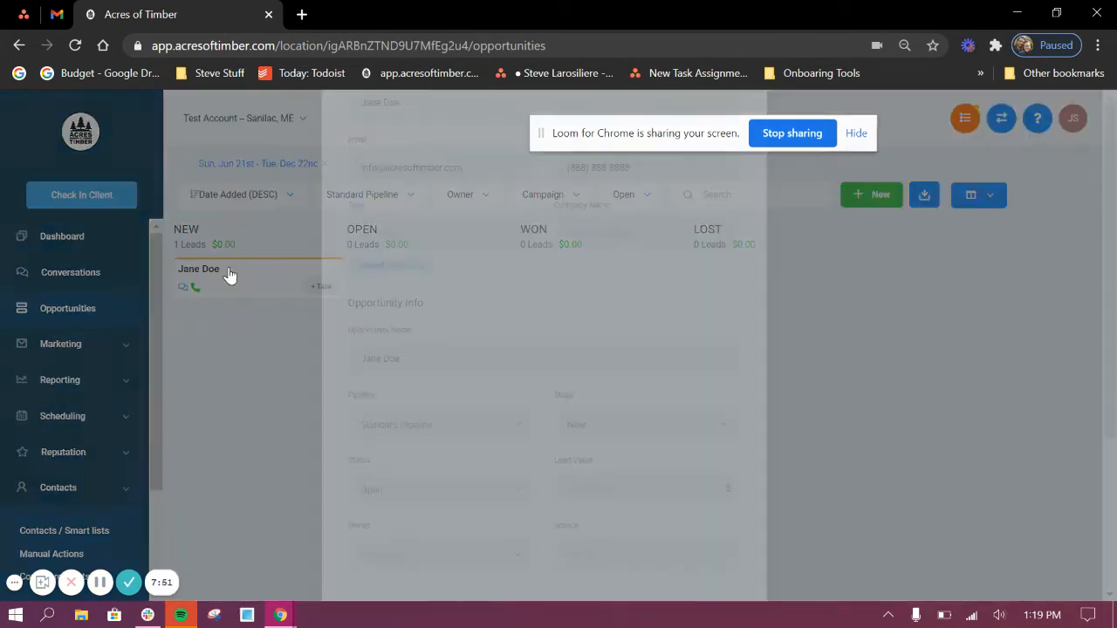
pyautogui.click(439, 394)
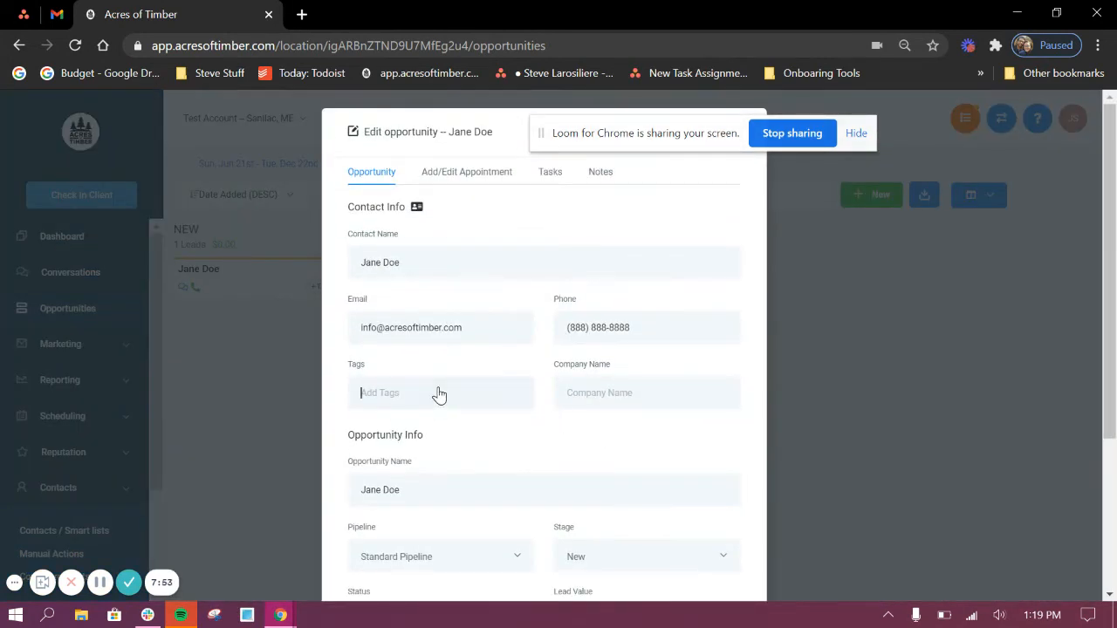
pyautogui.write('Sawmill')
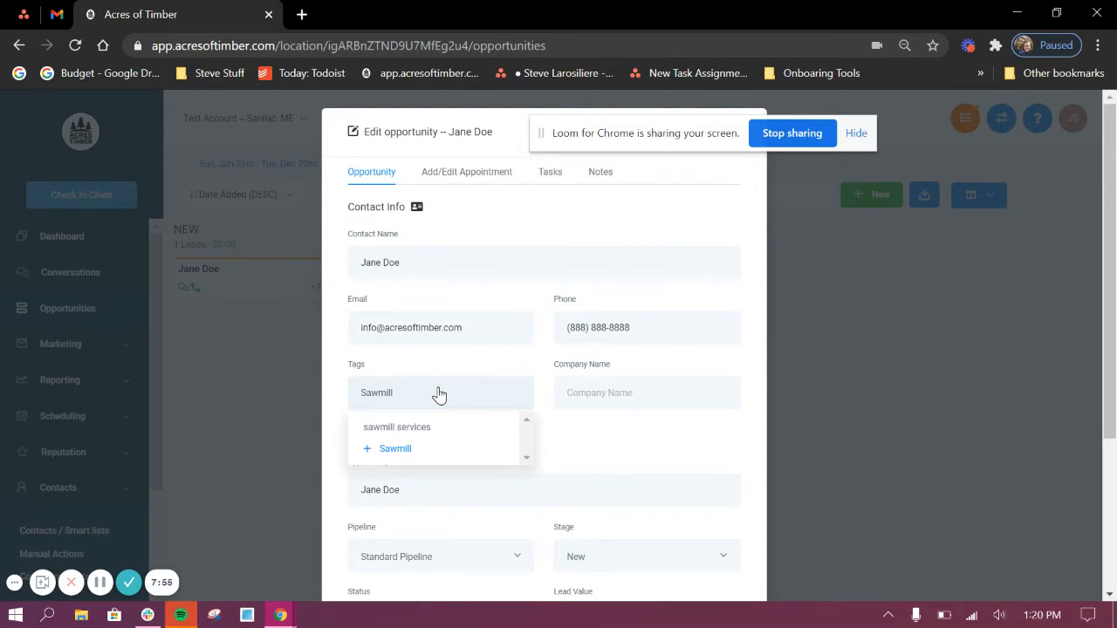
pyautogui.click(428, 432)
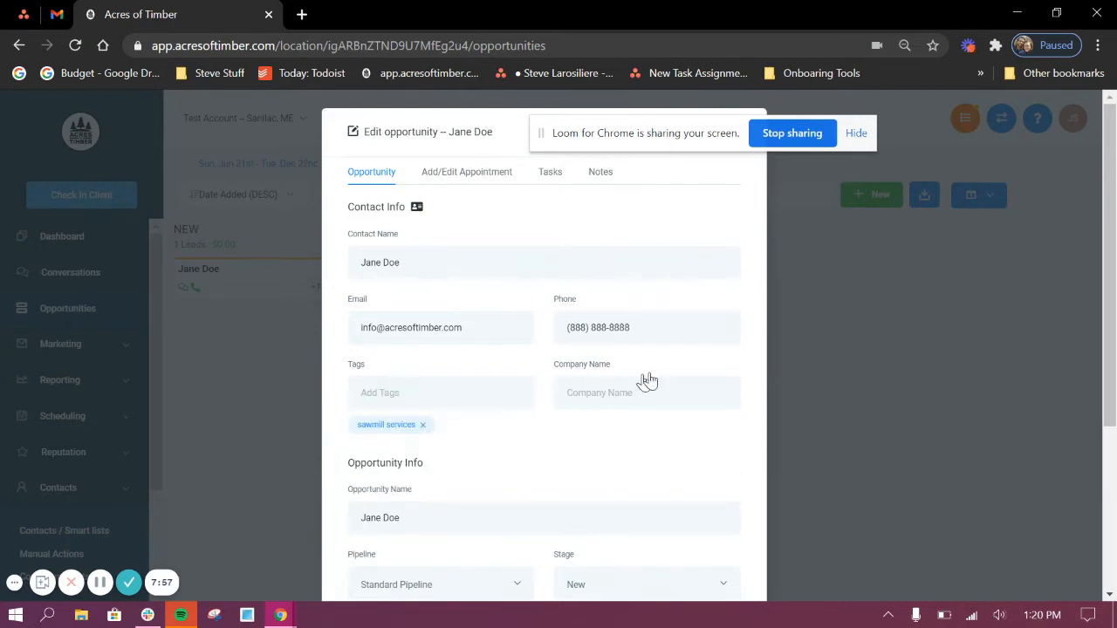
pyautogui.click(608, 405)
pyautogui.write('Test Co.')
pyautogui.scroll(-3, 698, 438)
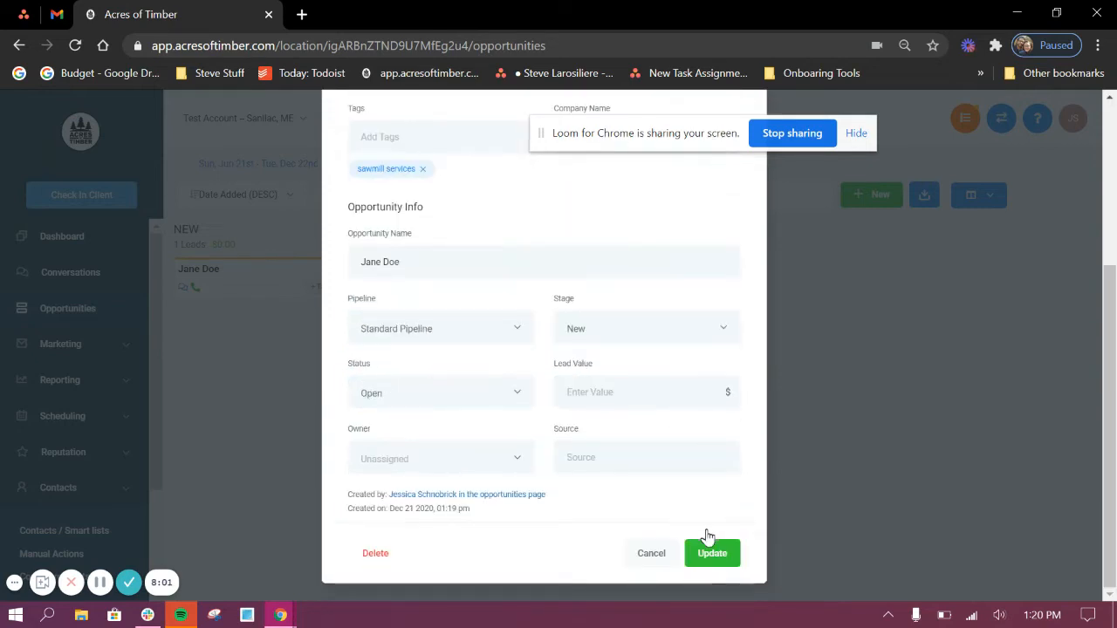
pyautogui.click(716, 559)
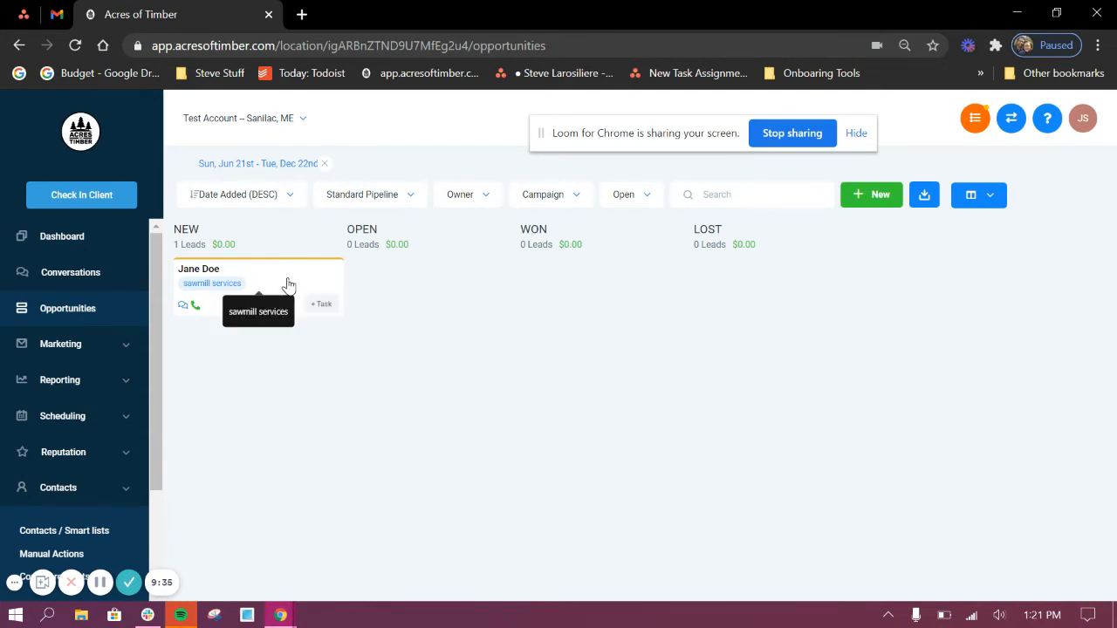
# Move the opportunity card through the pipeline stages from New to Open, Won and finally Lost.
pyautogui.moveTo(289, 282); pyautogui.dragTo(441, 288)
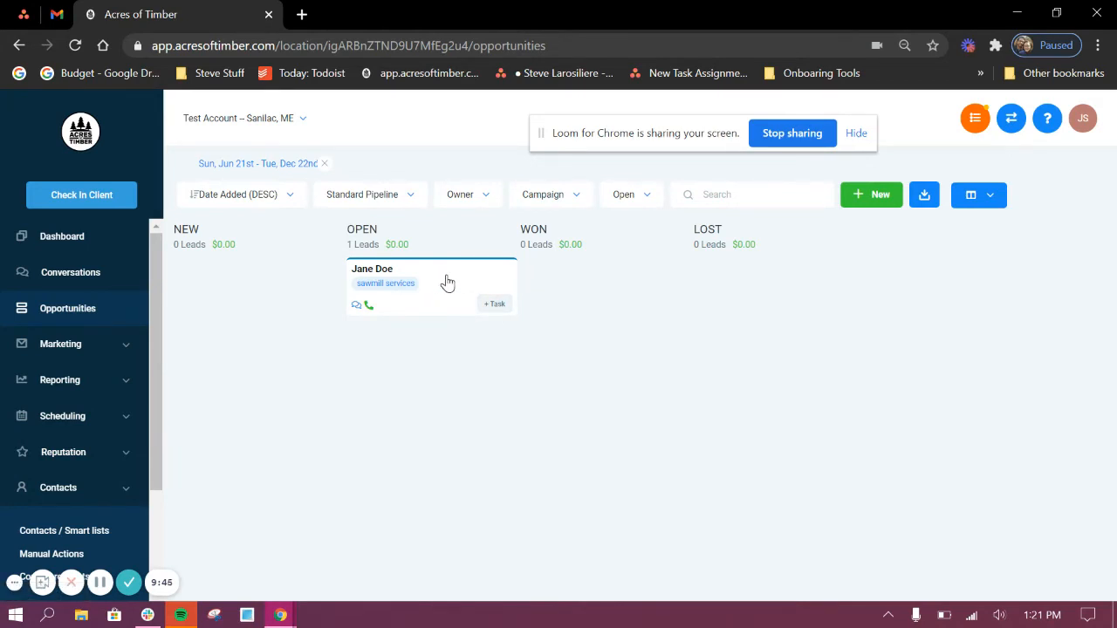
pyautogui.moveTo(446, 282); pyautogui.dragTo(536, 297)
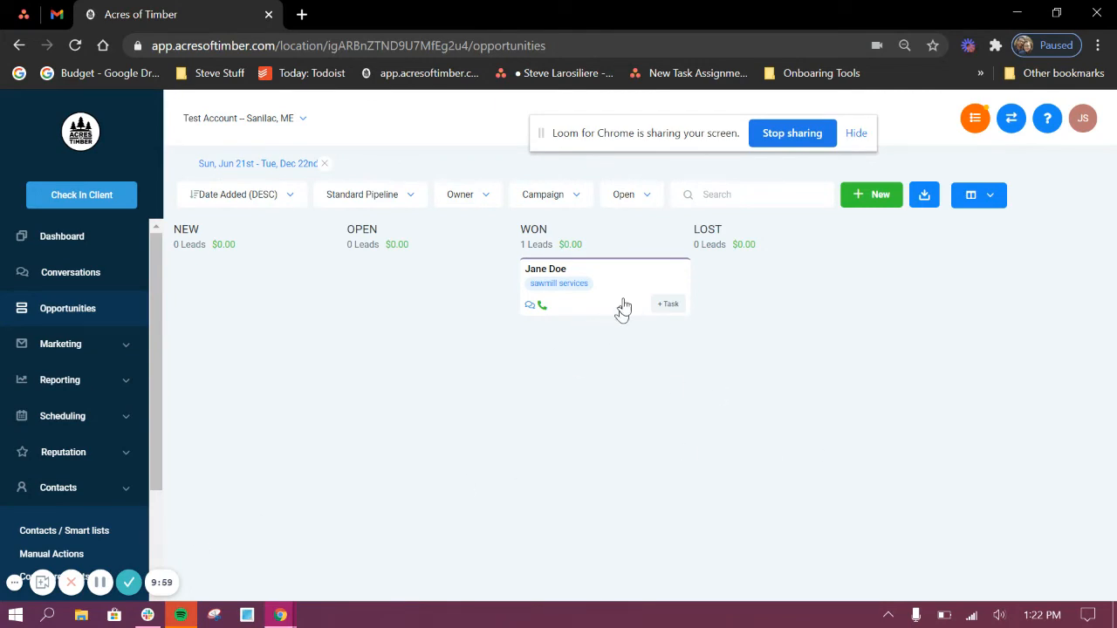
pyautogui.moveTo(608, 282); pyautogui.dragTo(795, 276)
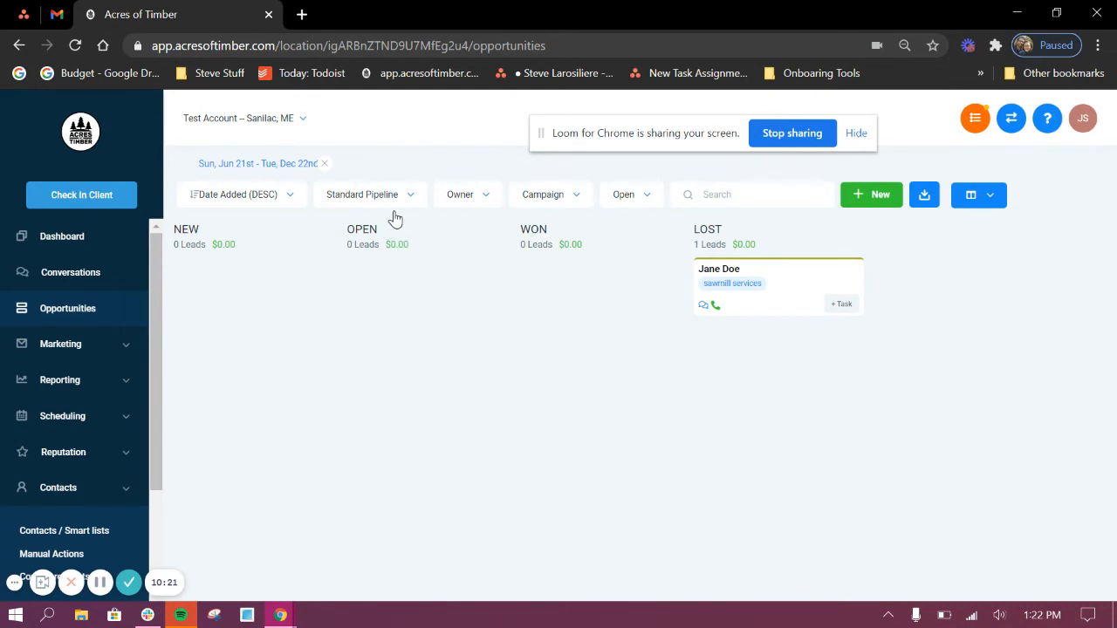
# Check the owner, campaign and status filter choices on the Opportunities board.
pyautogui.click(488, 200)
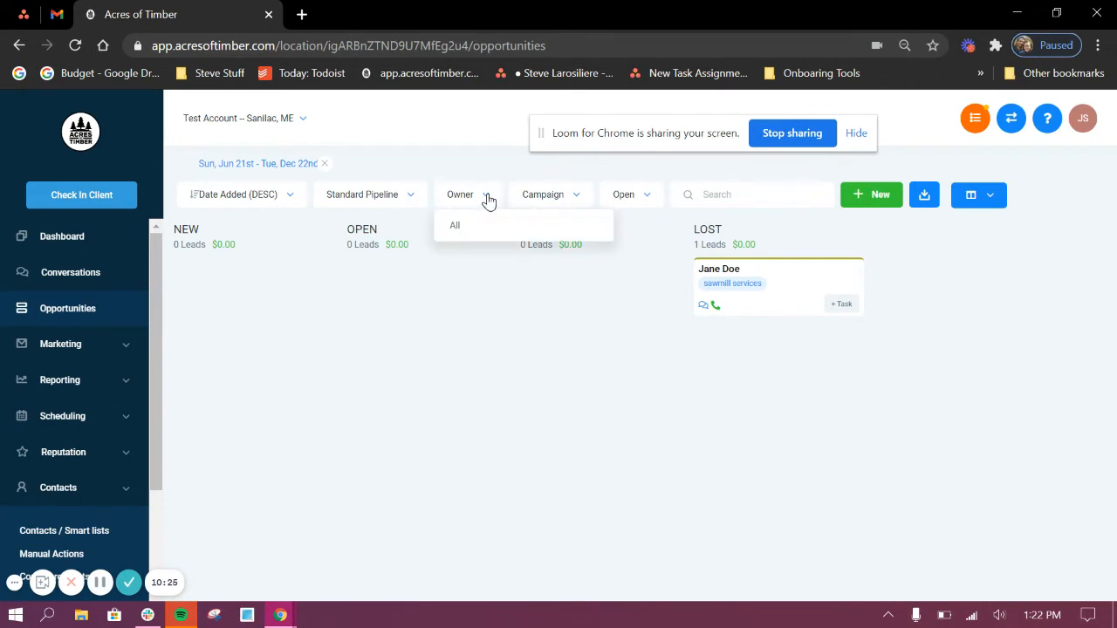
pyautogui.click(488, 200)
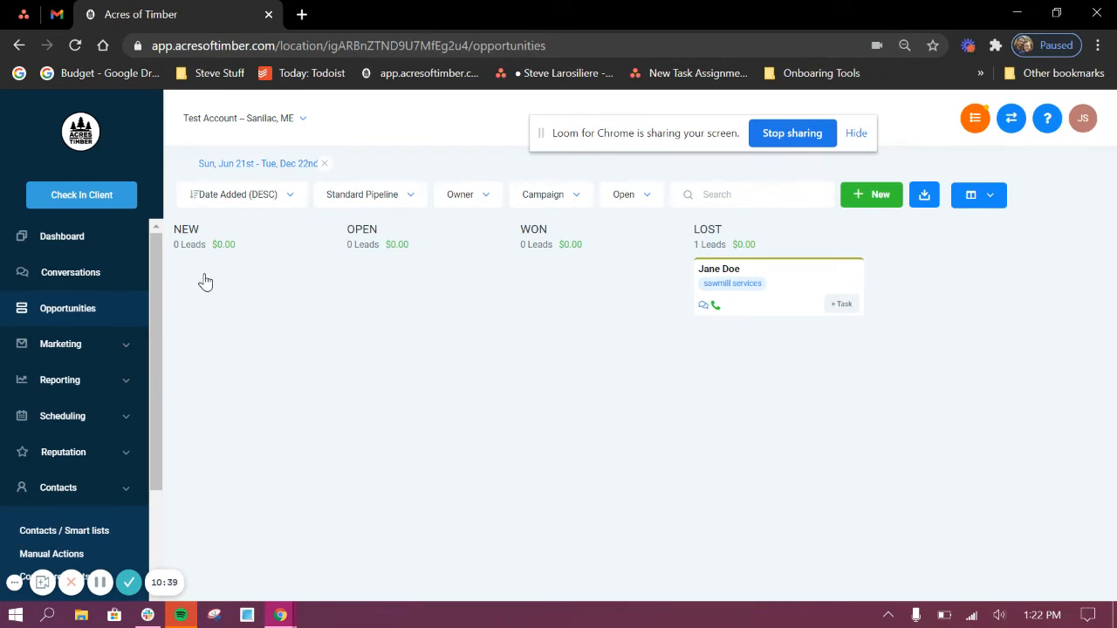
pyautogui.click(579, 200)
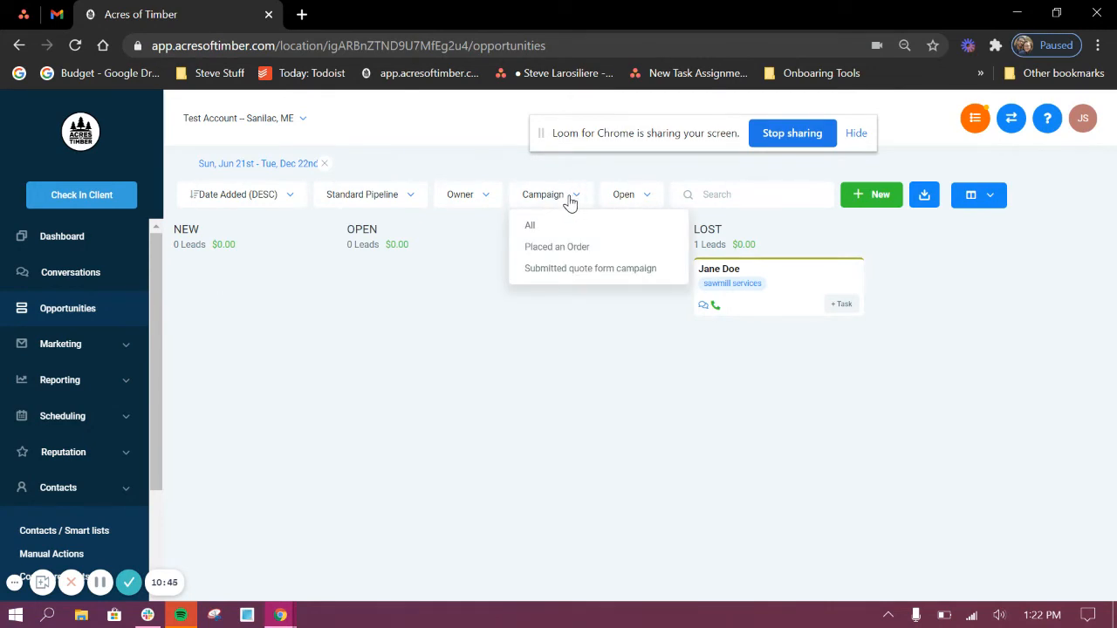
pyautogui.click(648, 200)
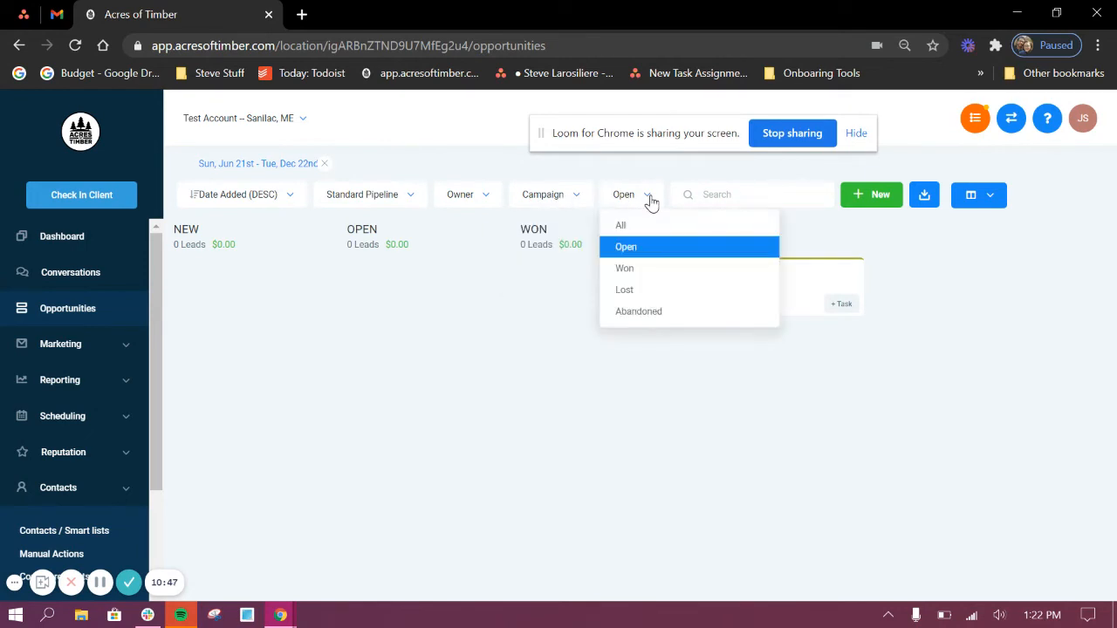
pyautogui.click(650, 200)
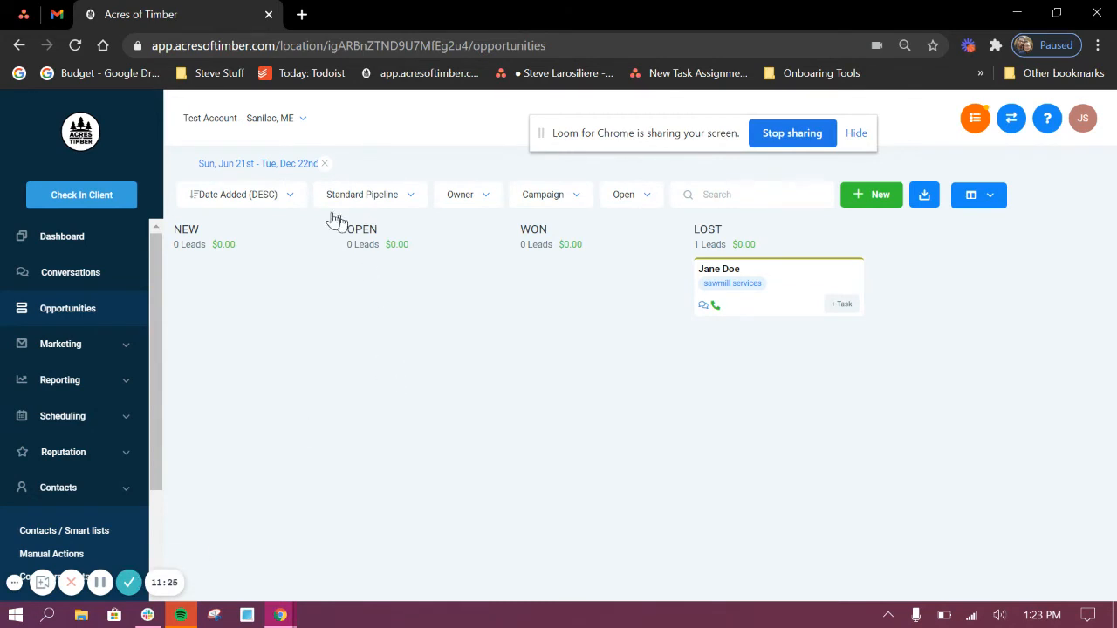
# Show the Marketing tools, followed by the Reporting options, and collapse Reporting again.
pyautogui.scroll(-2, 72, 323)
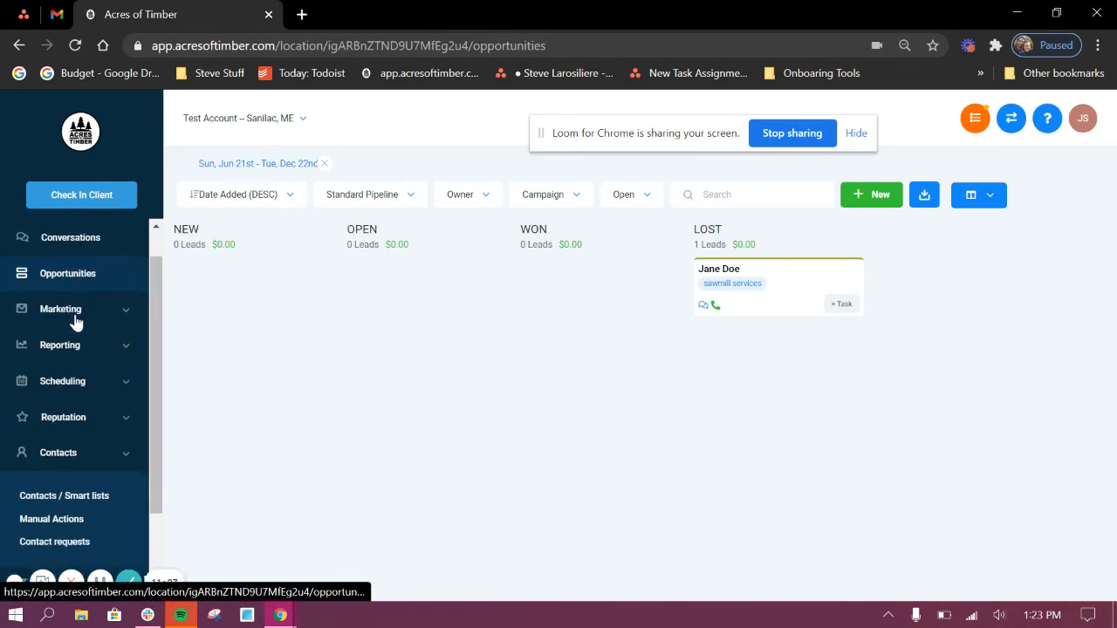
pyautogui.scroll(1, 75, 306)
pyautogui.click(70, 294)
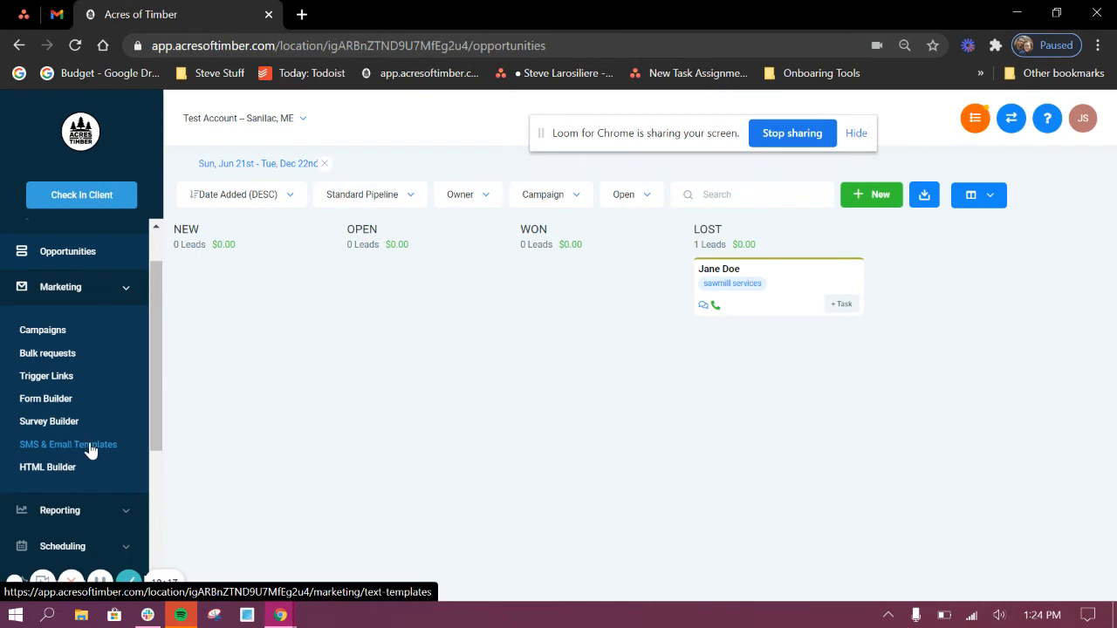
pyautogui.scroll(-2, 70, 407)
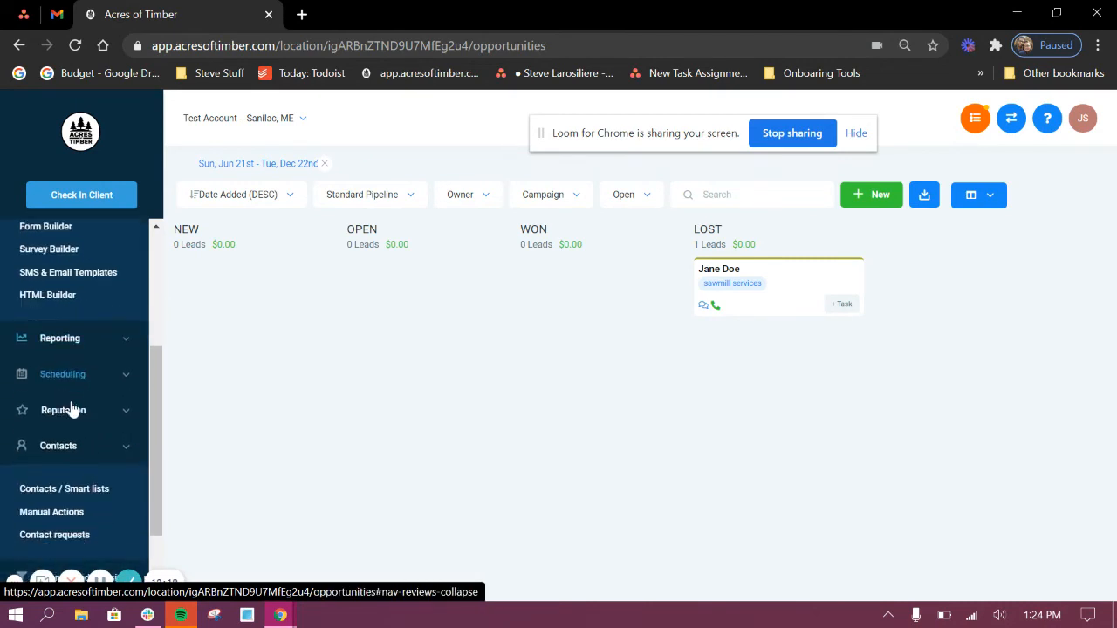
pyautogui.click(83, 340)
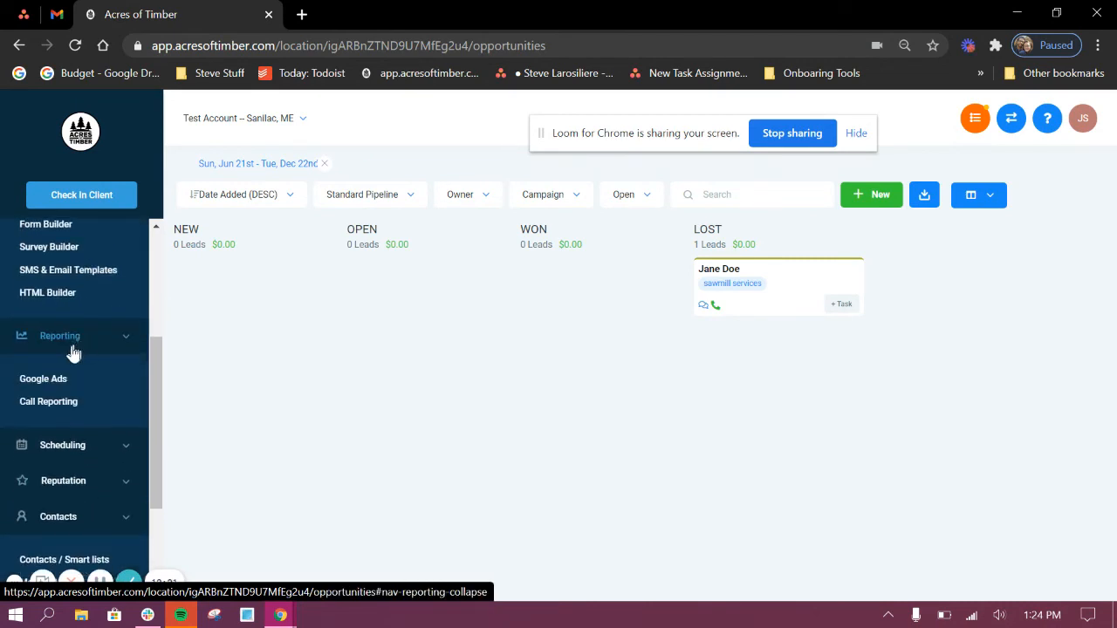
pyautogui.click(125, 344)
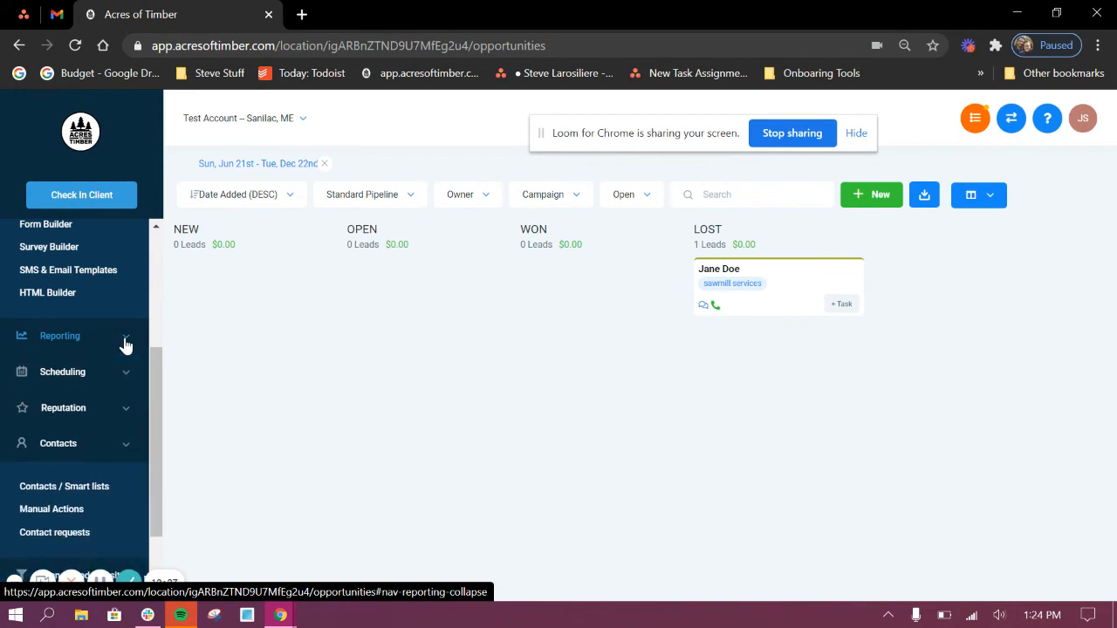
# Look over the current week in the Scheduling calendar and open the Appointments list.
pyautogui.click(125, 379)
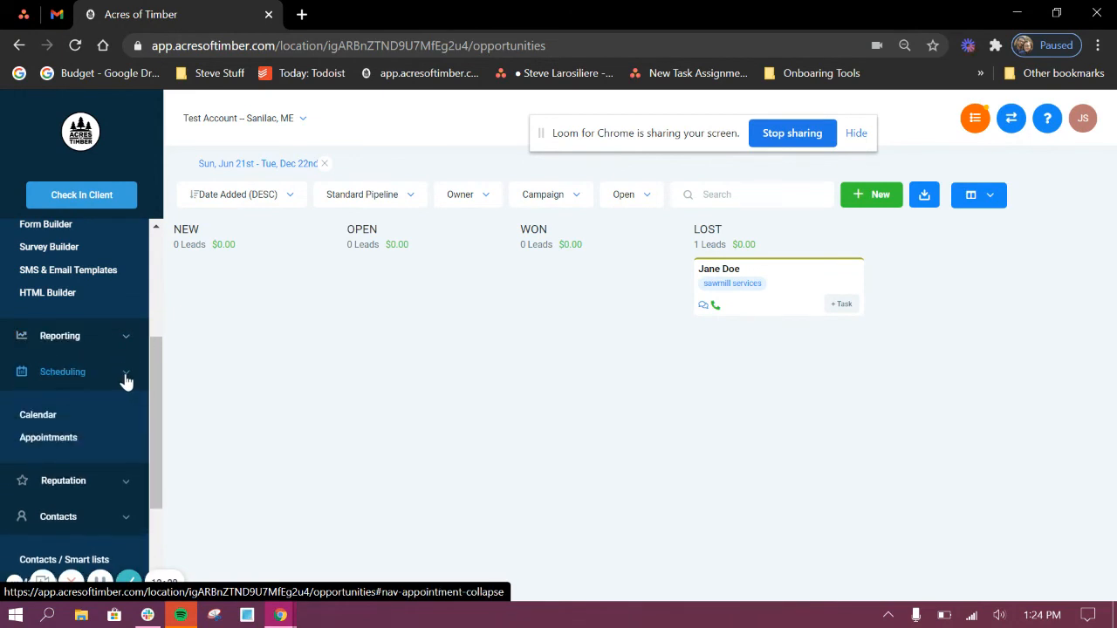
pyautogui.click(45, 422)
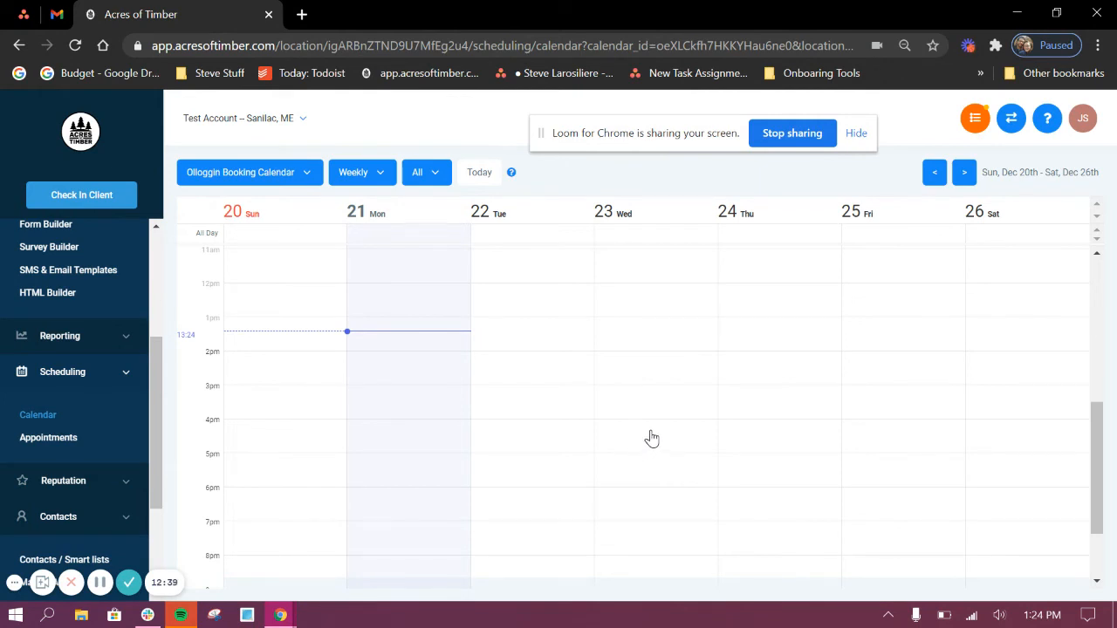
pyautogui.scroll(2, 689, 441)
pyautogui.scroll(-3, 725, 441)
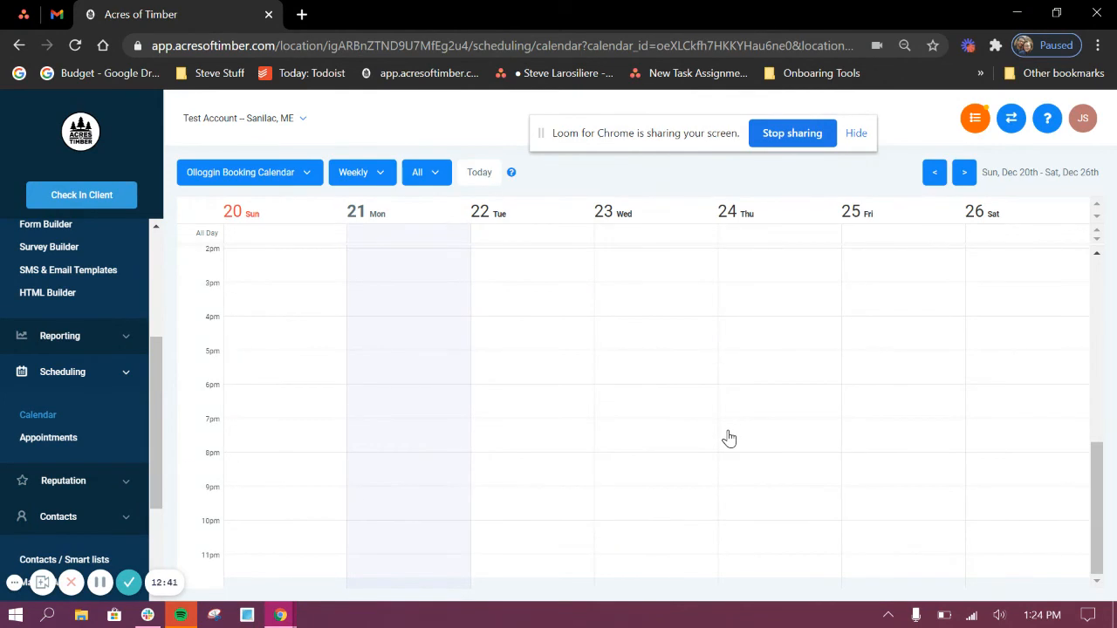
pyautogui.scroll(3, 729, 438)
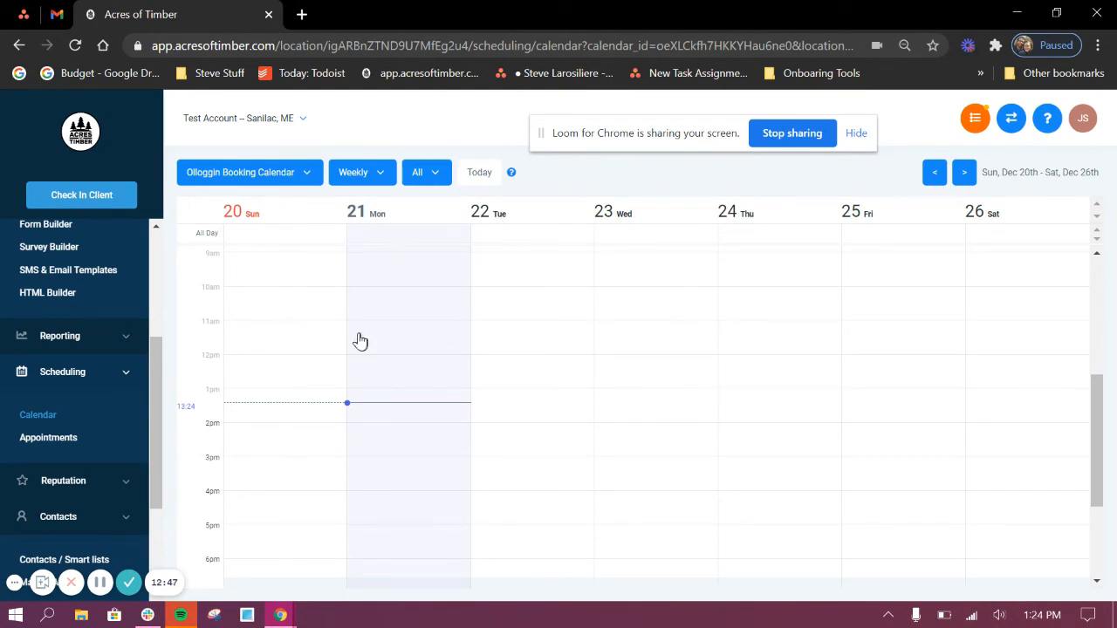
pyautogui.click(43, 441)
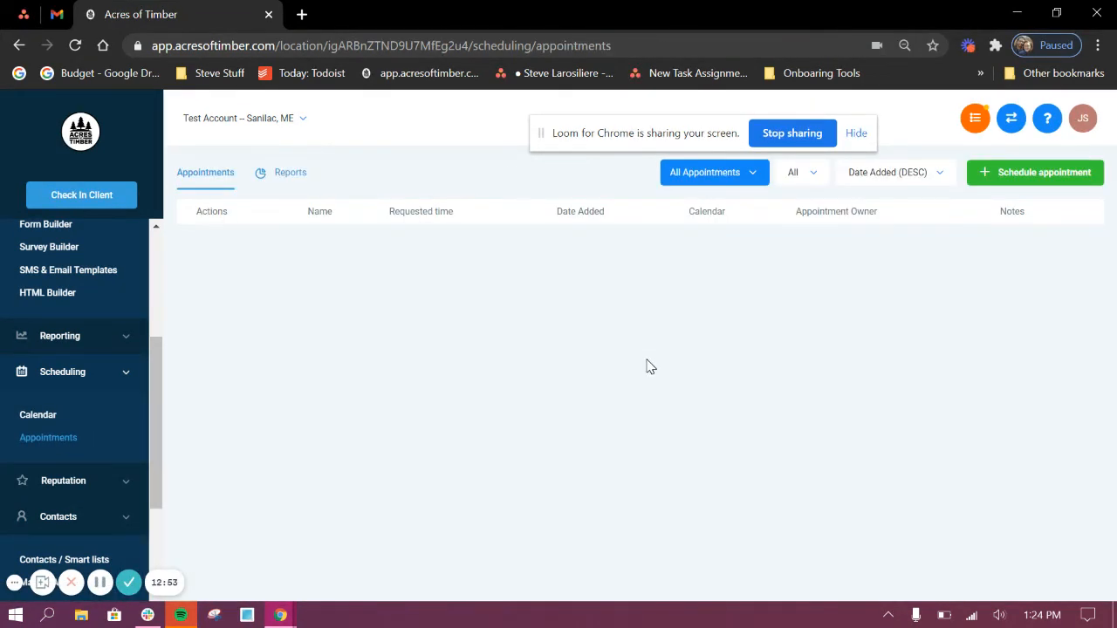
# Show the Reputation options for reviews and review requests, and collapse them again.
pyautogui.scroll(-1, 76, 449)
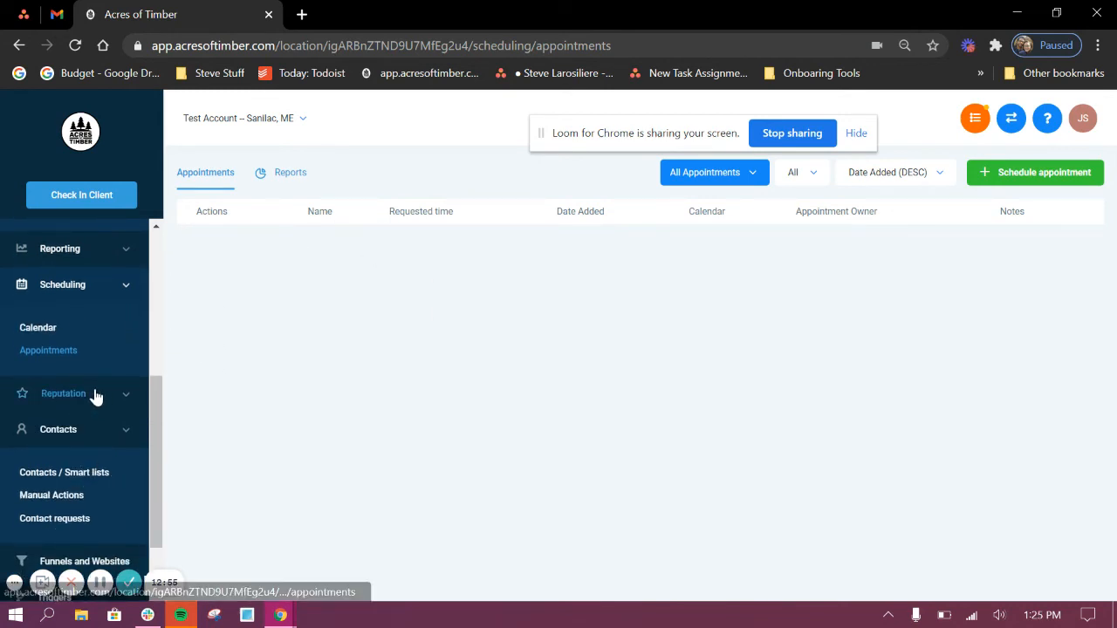
pyautogui.click(124, 400)
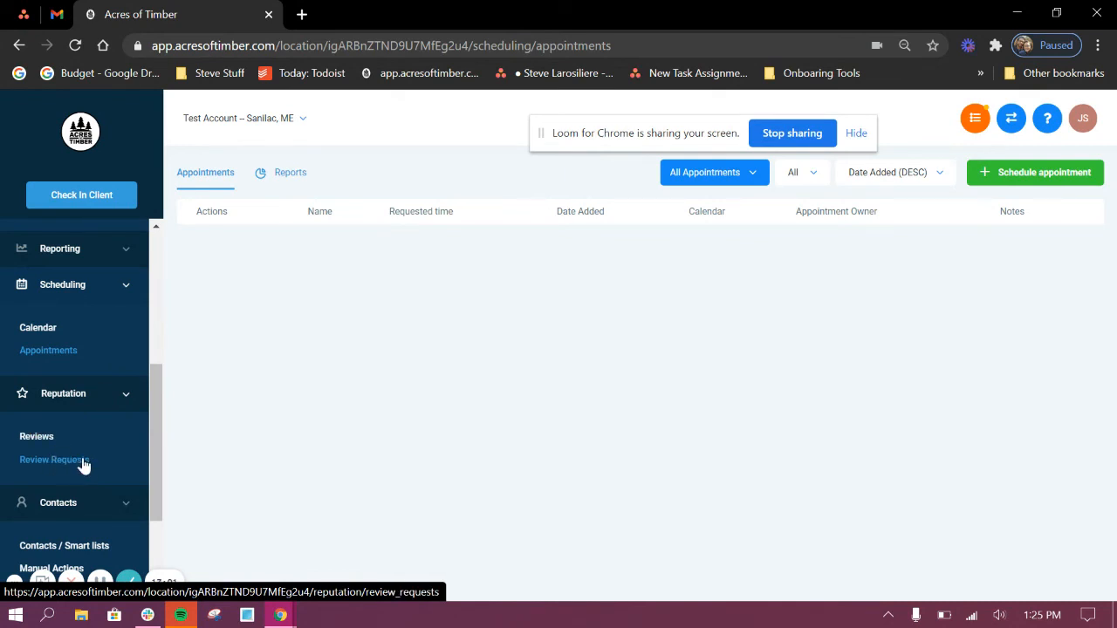
pyautogui.click(122, 395)
# Expand Funnels and Websites to show its Funnels, Websites and Membership entries.
pyautogui.scroll(-1, 109, 445)
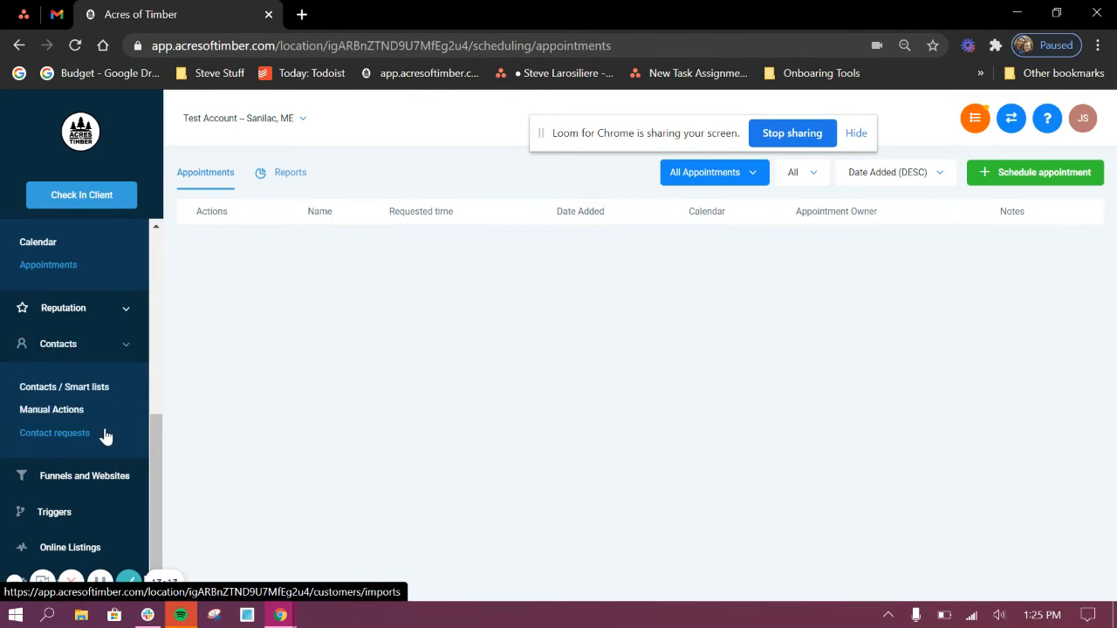
pyautogui.click(93, 486)
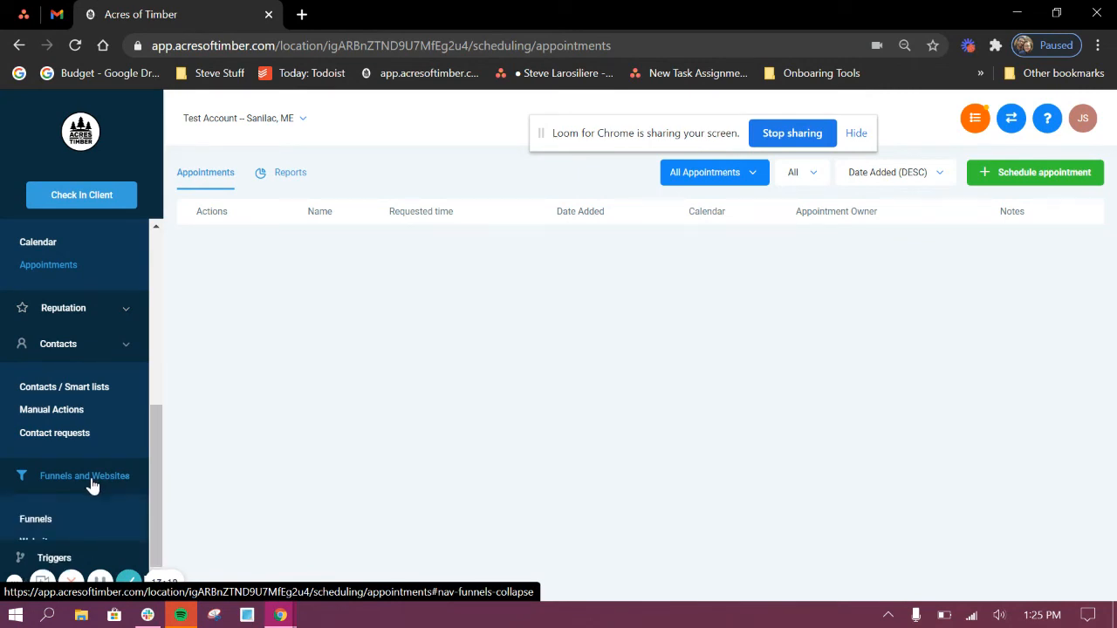
pyautogui.scroll(-1, 87, 476)
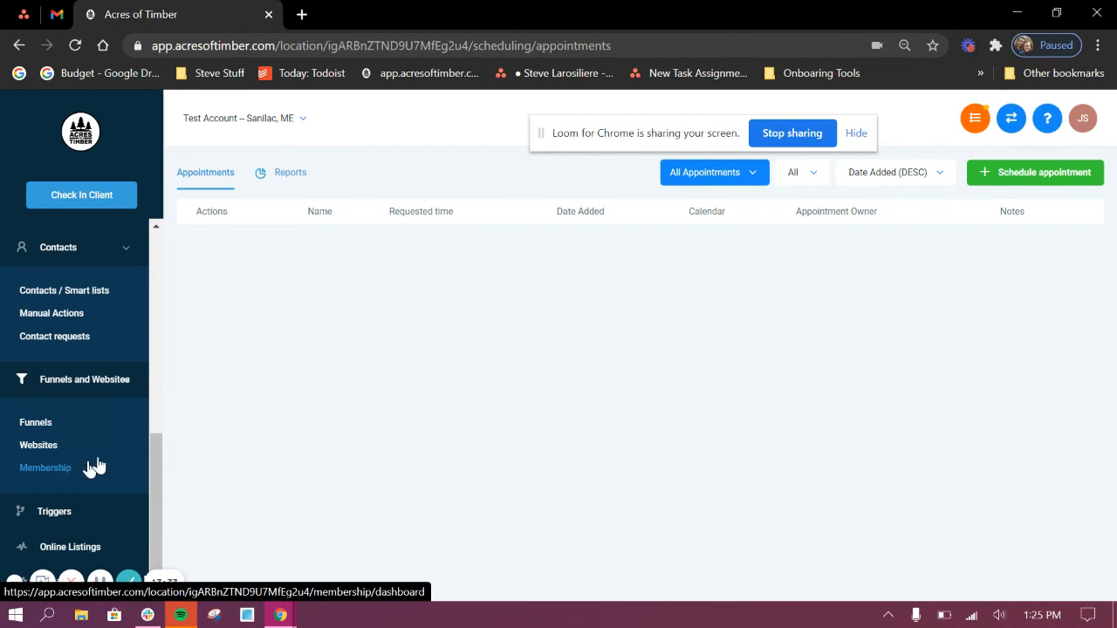
# Open the Submitted Quote Form trigger and examine its triggering event, form filter and first action.
pyautogui.click(61, 510)
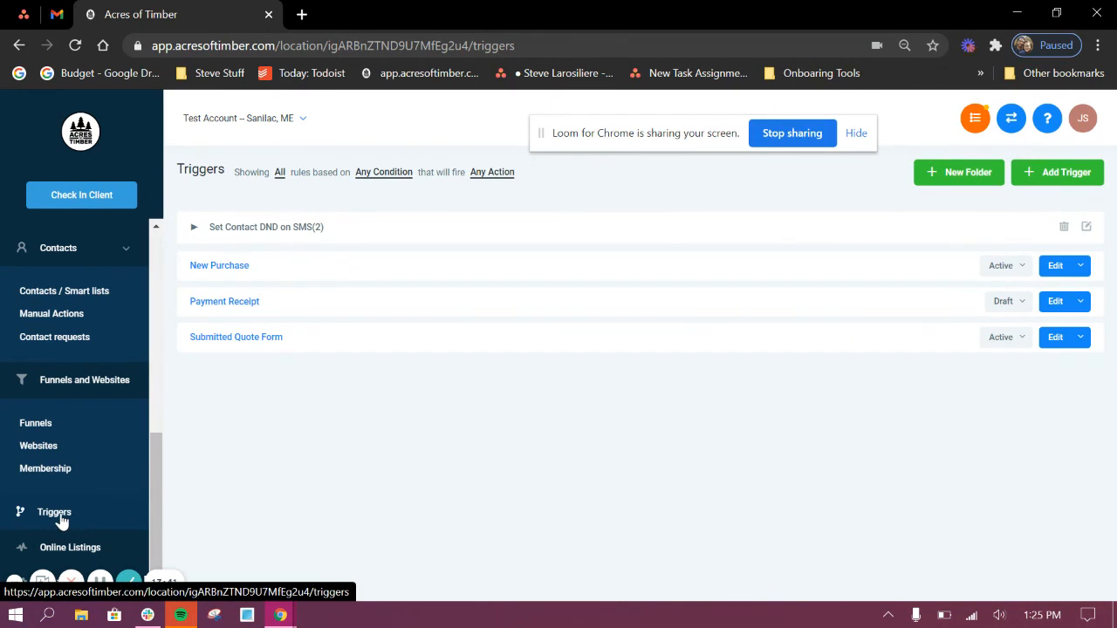
pyautogui.click(235, 339)
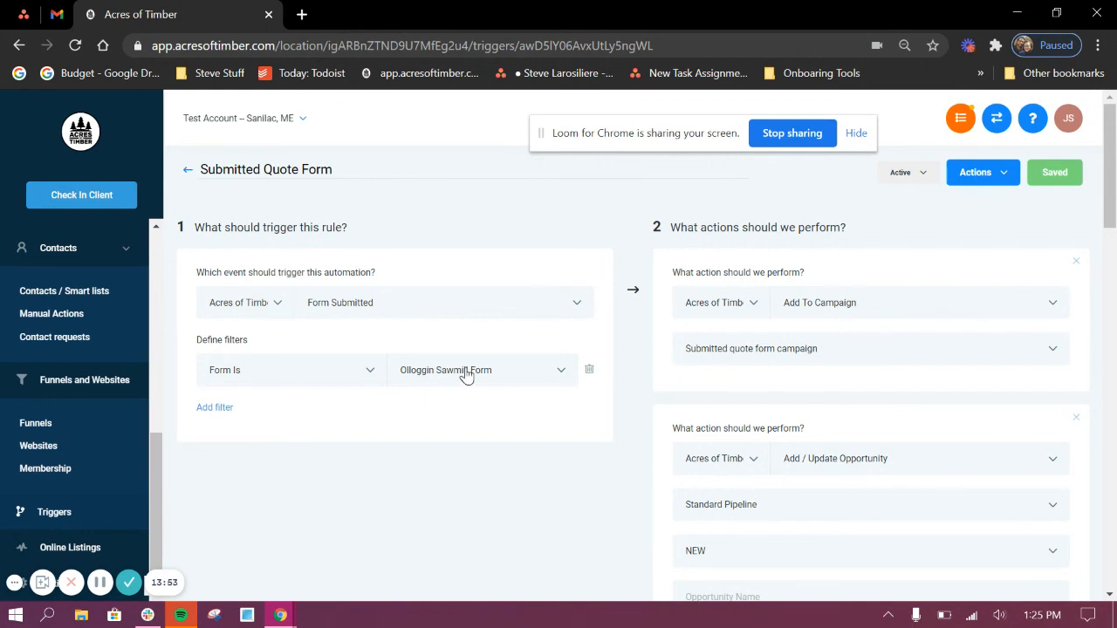
pyautogui.moveTo(798, 469); pyautogui.dragTo(907, 248)
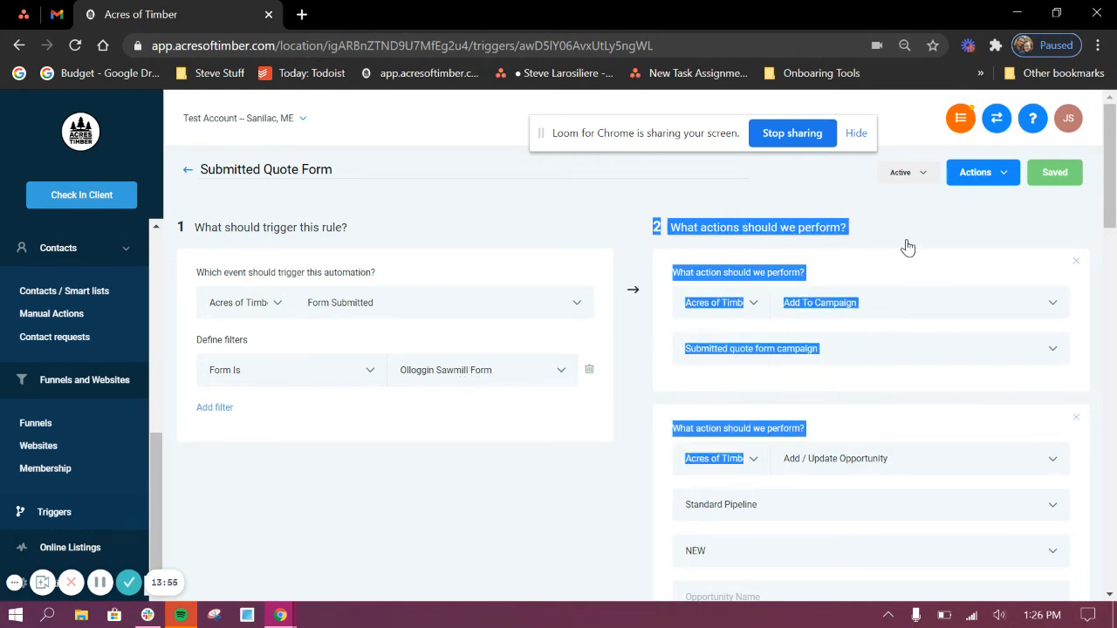
pyautogui.click(908, 247)
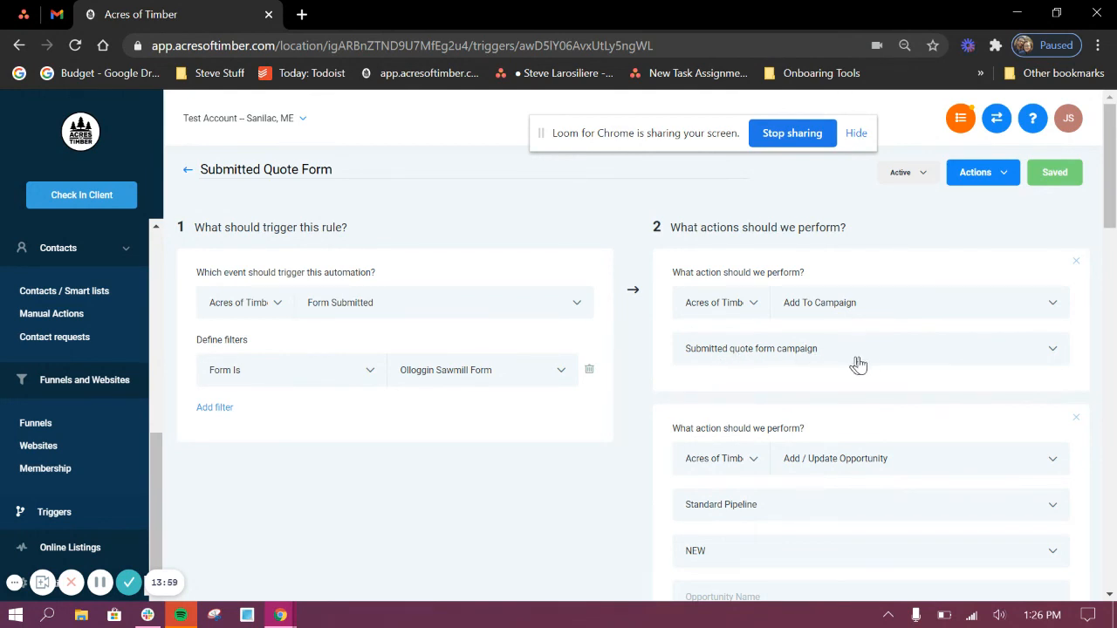
# Review the trigger's Add / Update Opportunity and Send Email actions, including the new-lead message body.
pyautogui.scroll(-1, 877, 365)
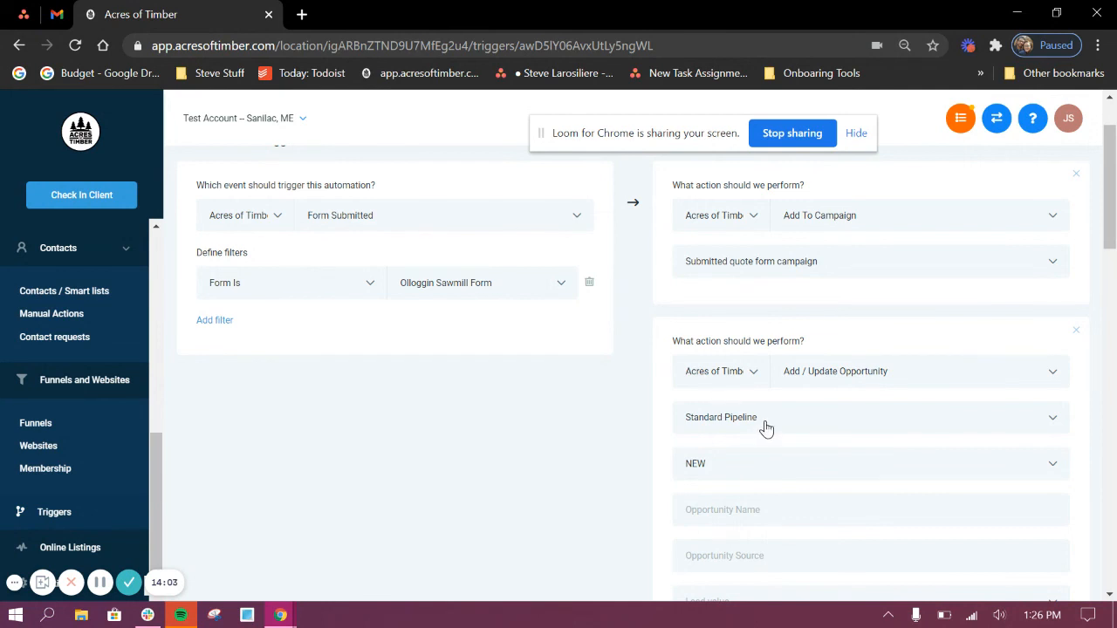
pyautogui.scroll(-5, 763, 471)
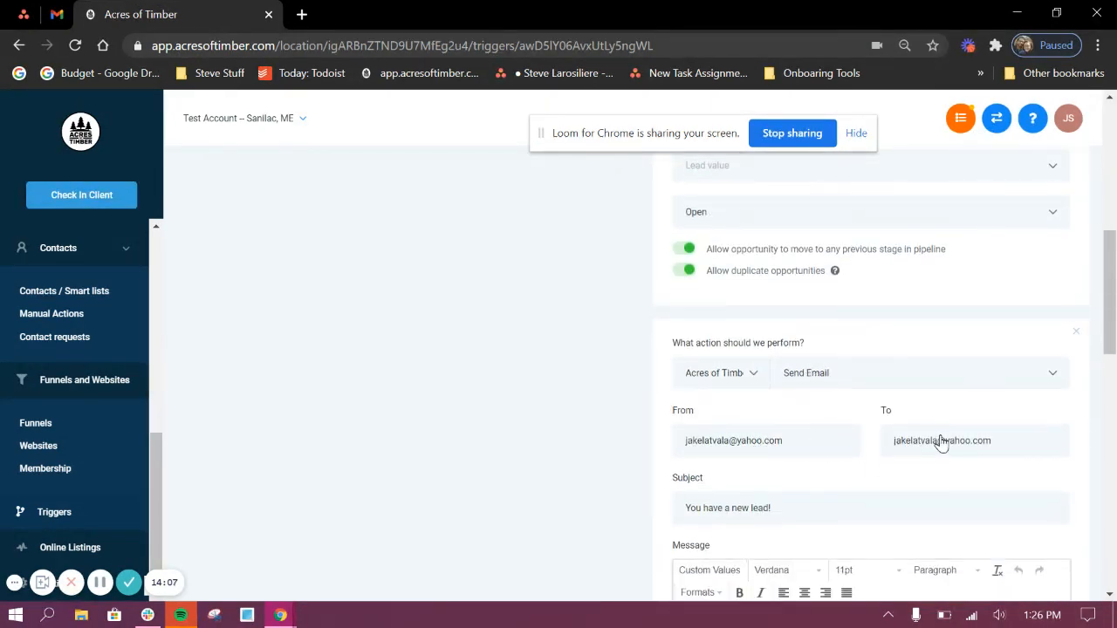
pyautogui.scroll(-3, 943, 442)
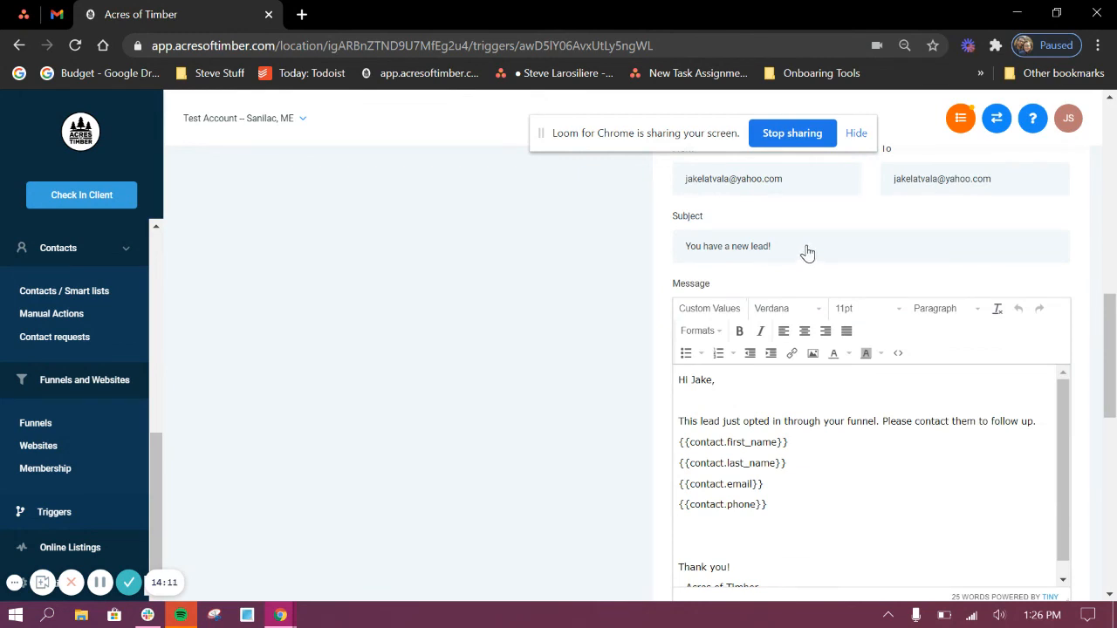
pyautogui.scroll(-1, 780, 355)
pyautogui.scroll(-1, 777, 441)
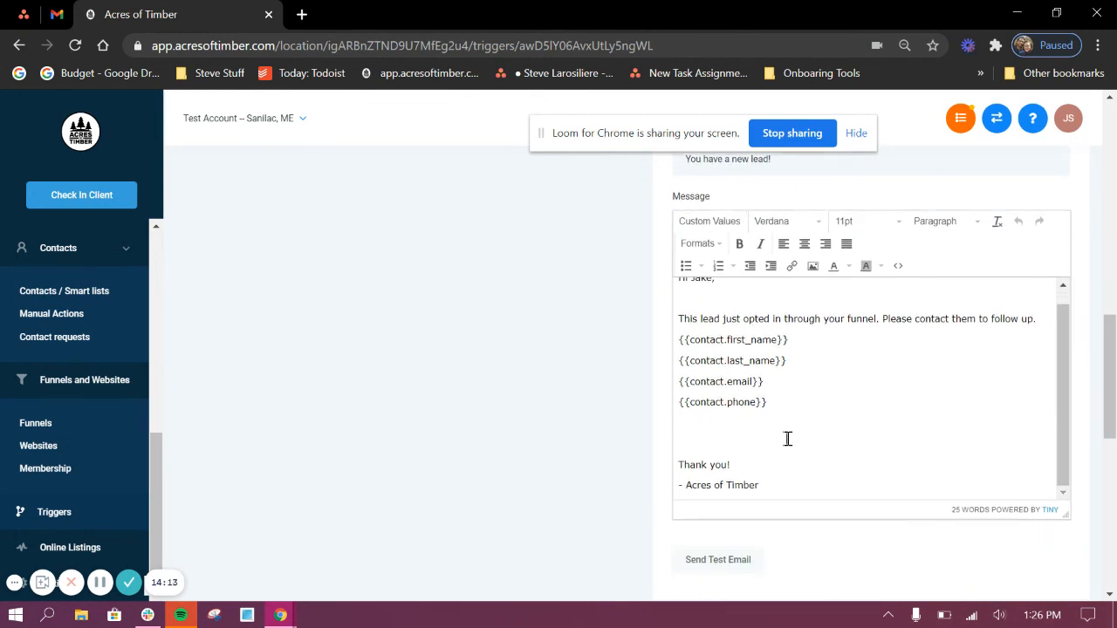
pyautogui.scroll(10, 576, 493)
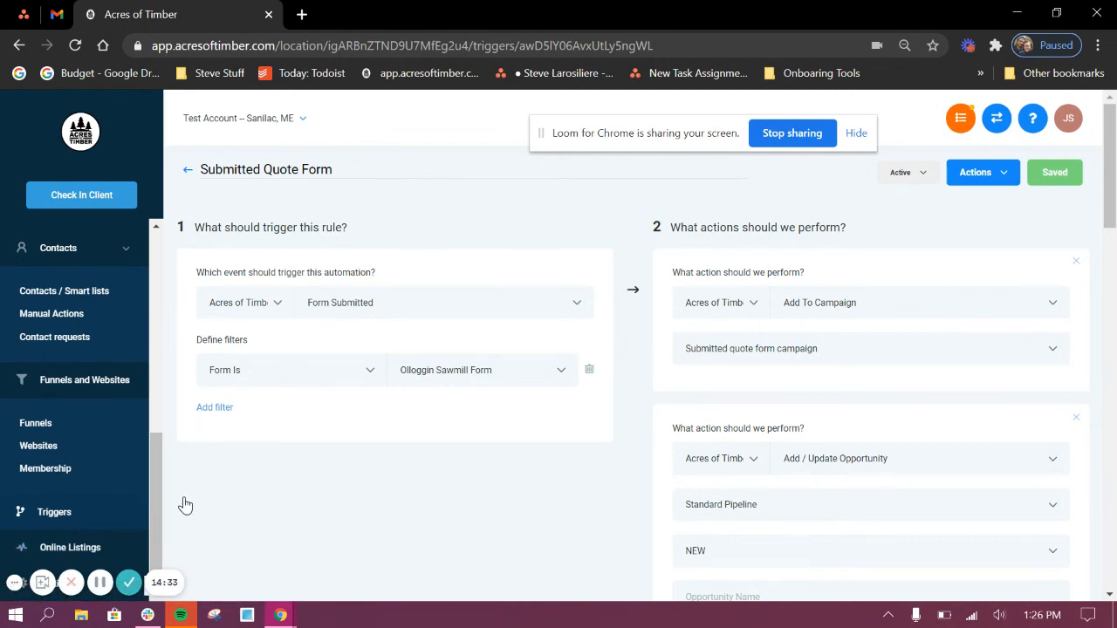
# Open the Online Listings page to view online presence errors, page speed score and the competition leaderboard.
pyautogui.click(86, 550)
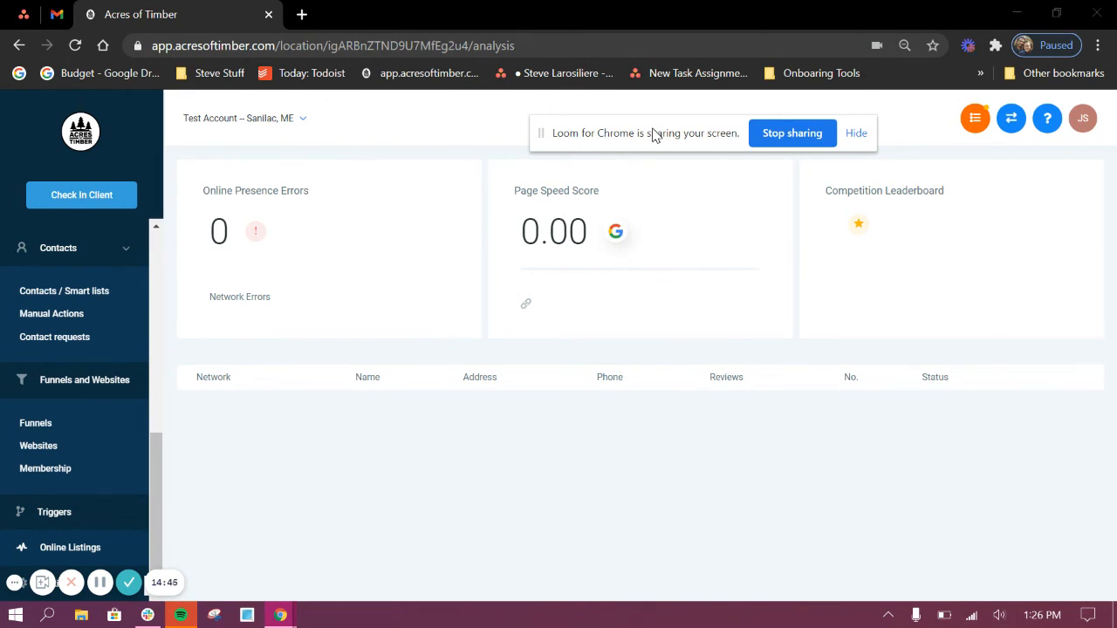
pyautogui.moveTo(655, 135); pyautogui.dragTo(598, 124)
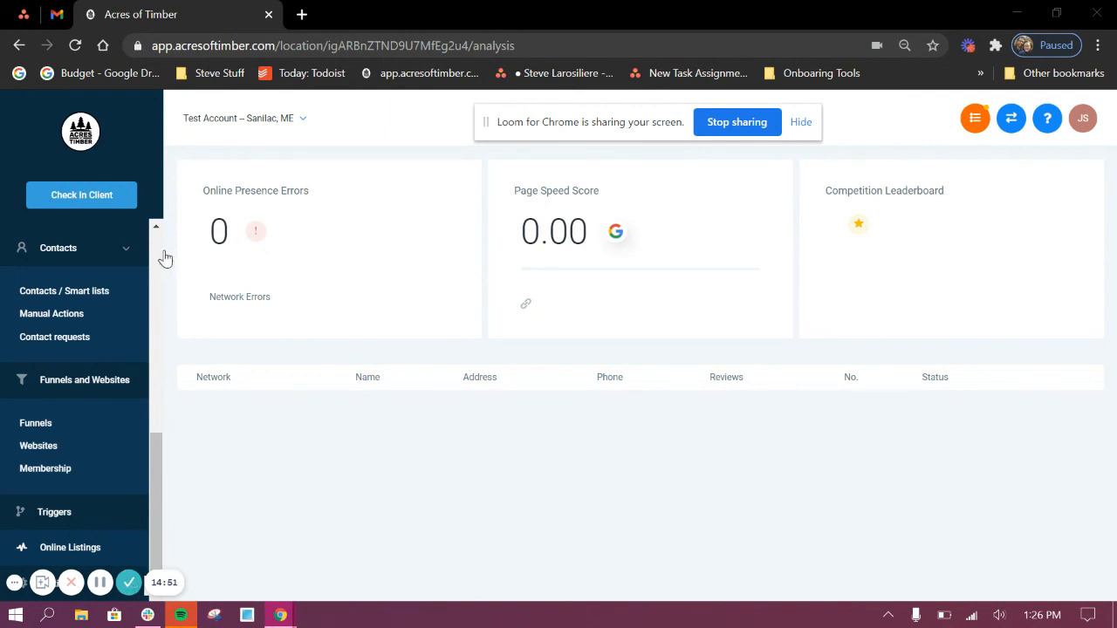
# Open the account Settings on the company data and address page.
pyautogui.scroll(5, 44, 454)
pyautogui.scroll(-5, 114, 444)
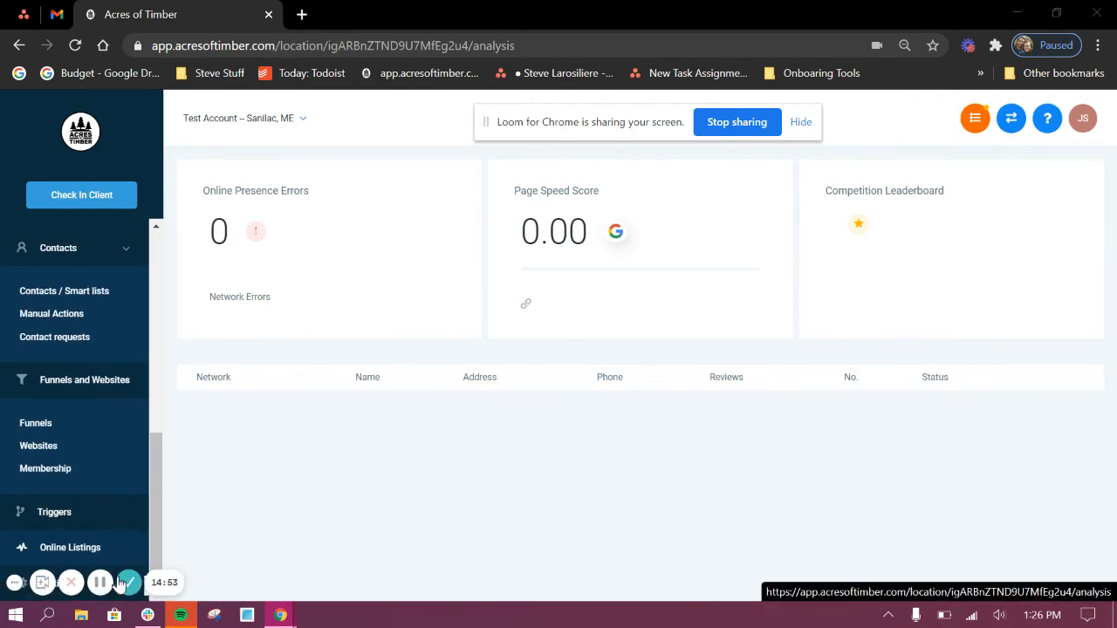
pyautogui.click(14, 589)
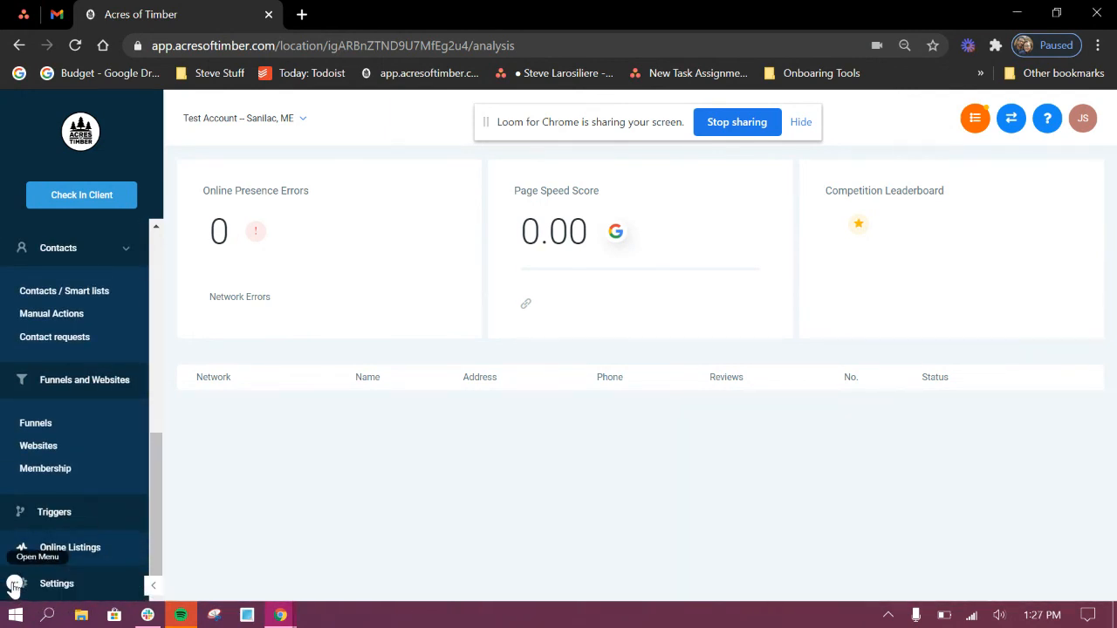
pyautogui.click(54, 587)
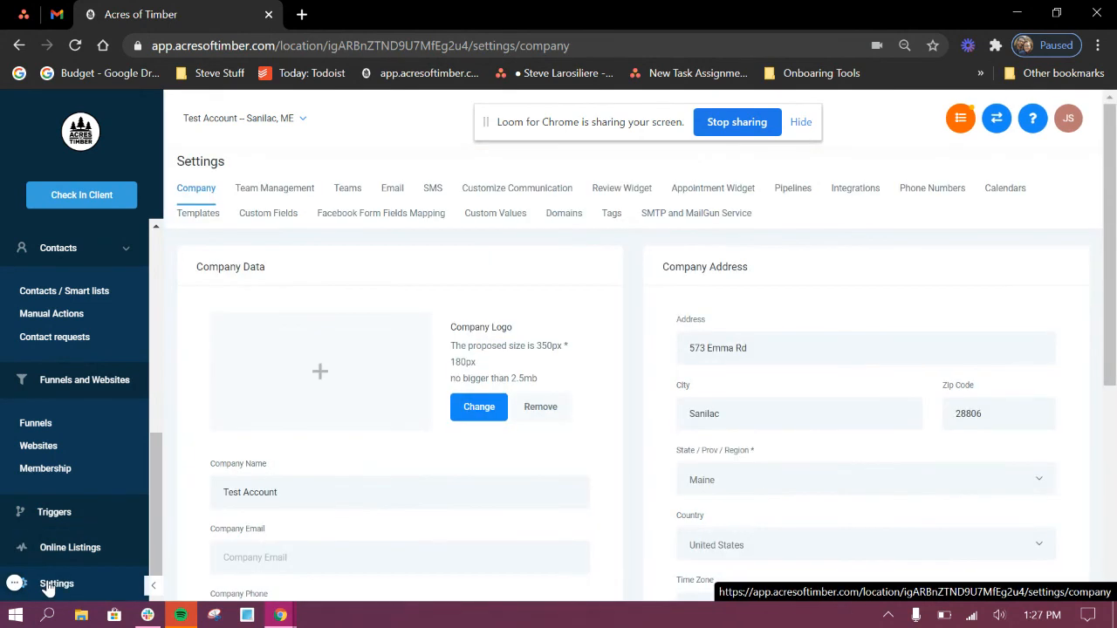